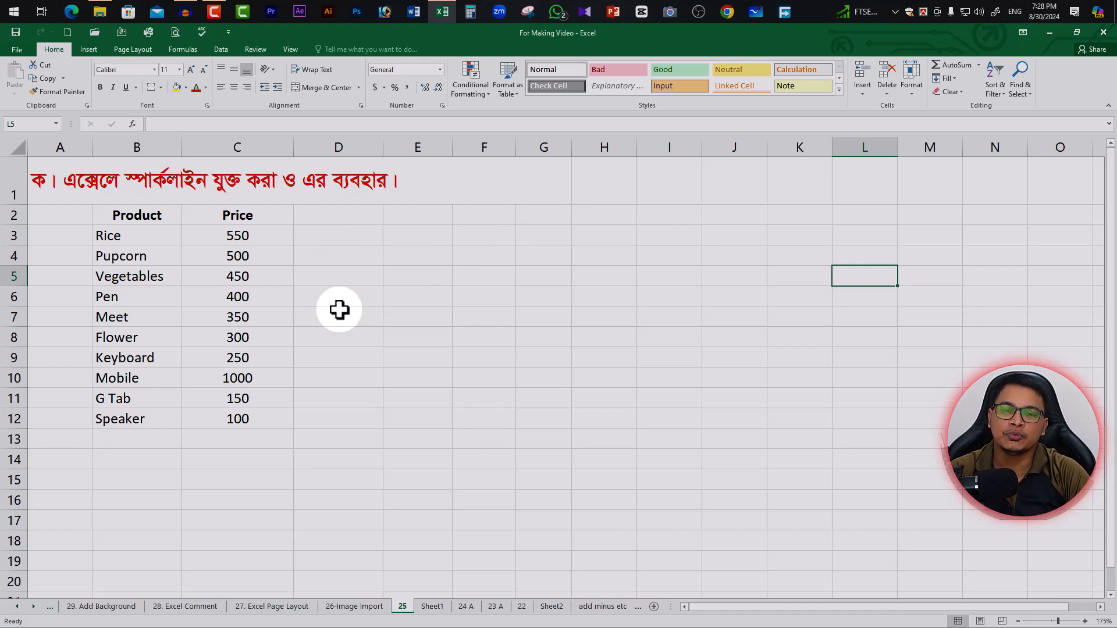
drag(131, 239, 249, 417)
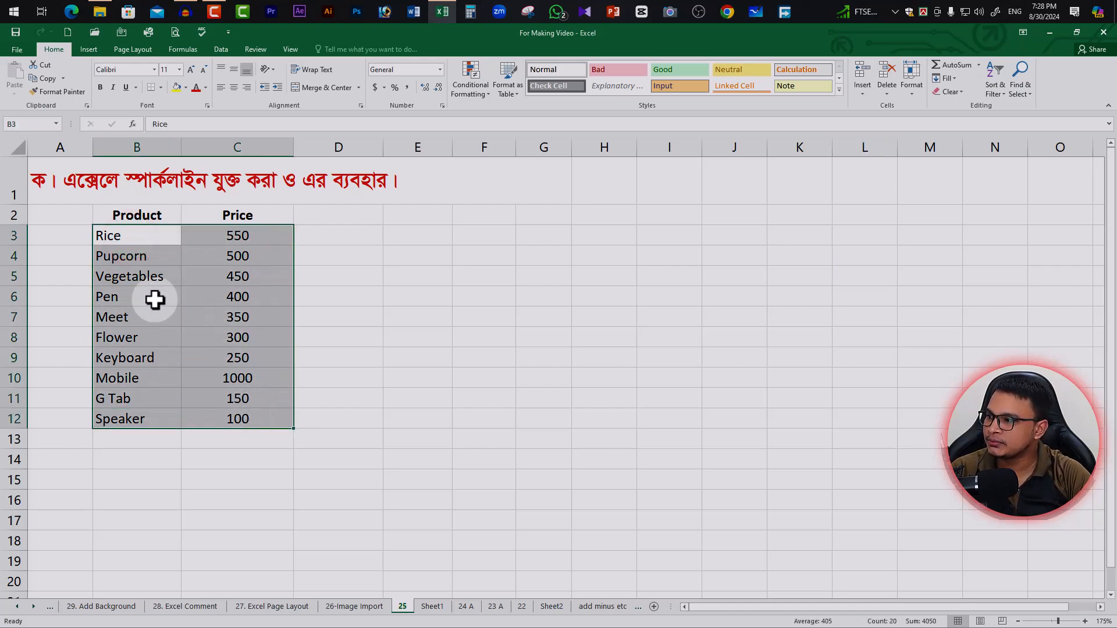
drag(155, 220, 140, 419)
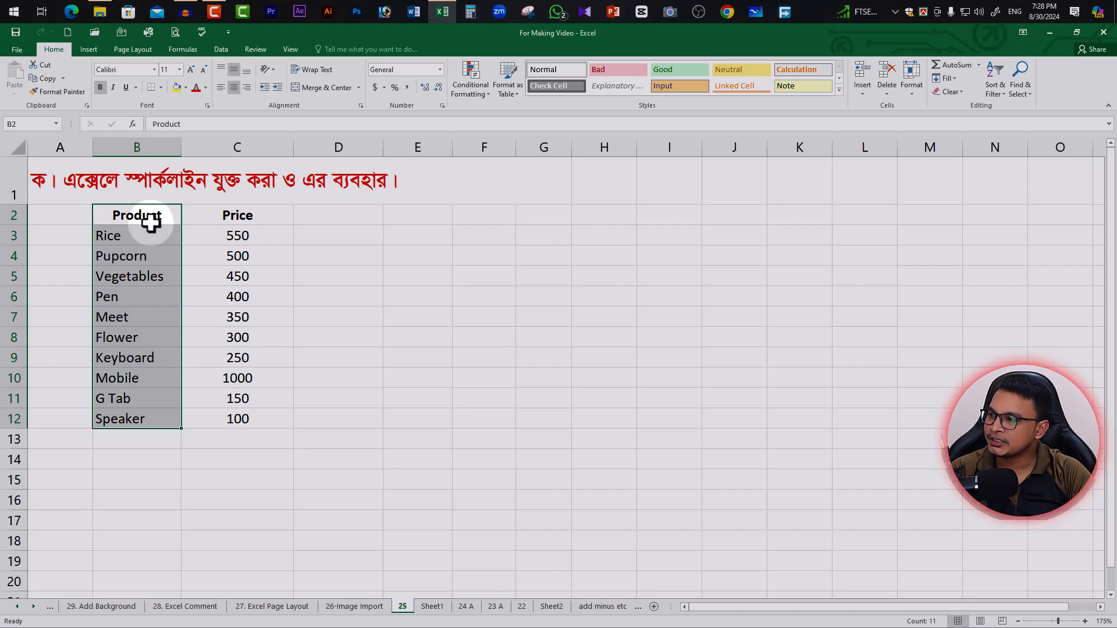
click(50, 238)
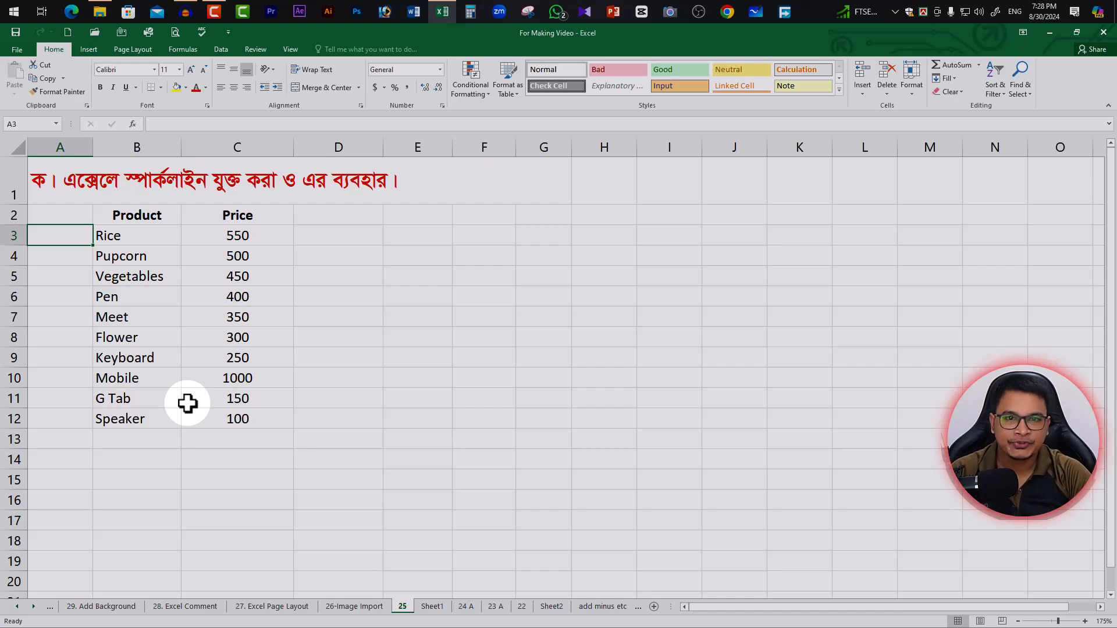
- Enter the heading "Date" in cell A2 beside the Product heading
click(77, 217)
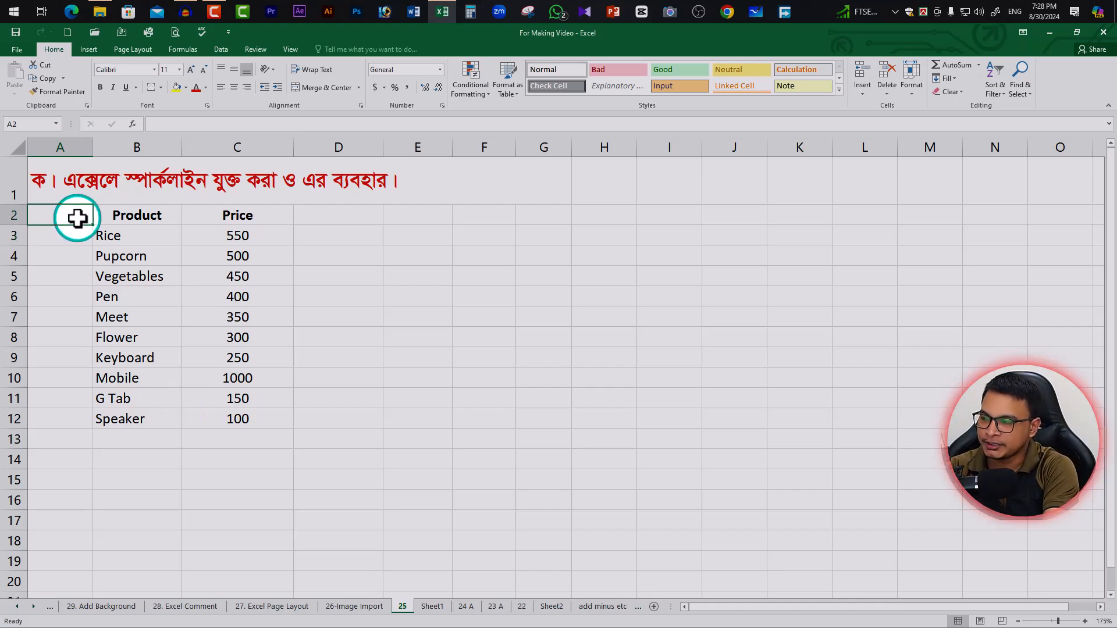
text(Date)
click(74, 293)
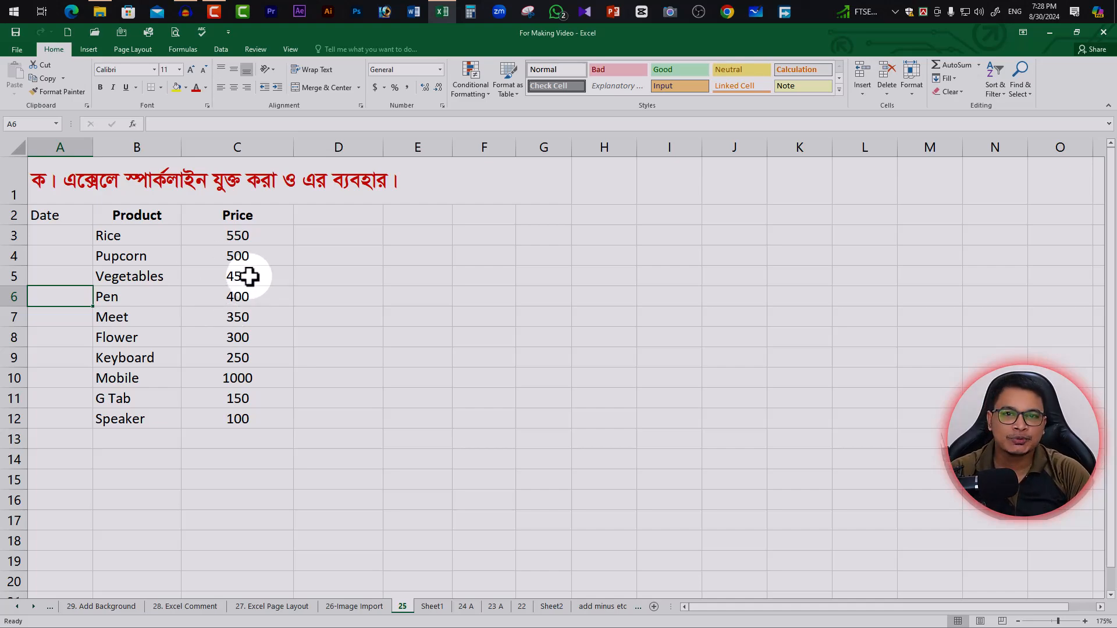
- Open the recommended charts for the product and price data in B3:C12
drag(135, 239, 247, 418)
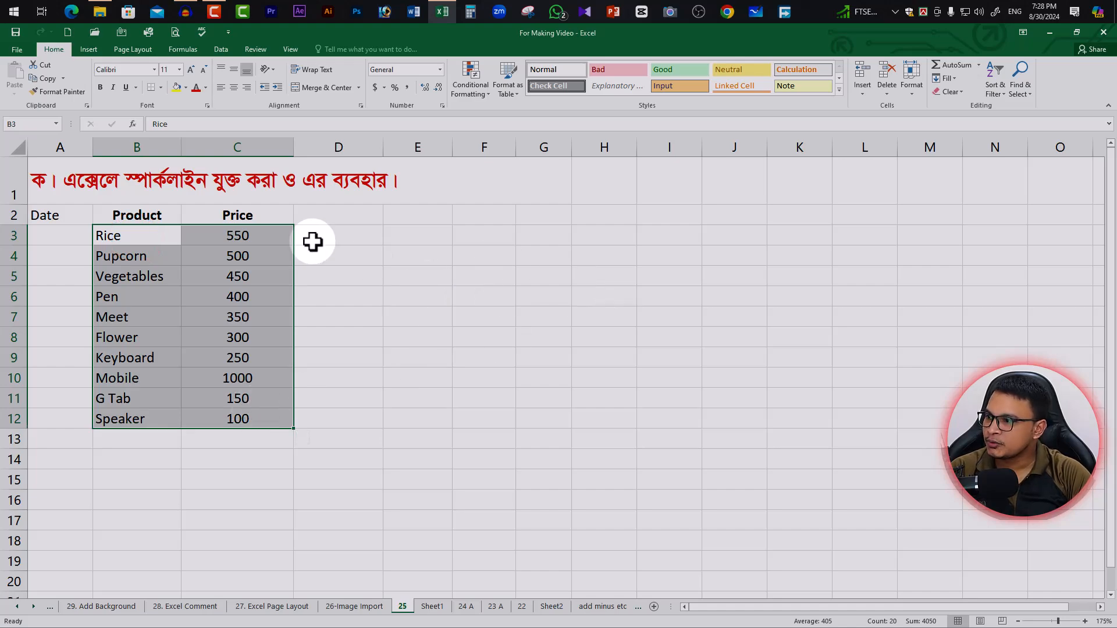
click(89, 49)
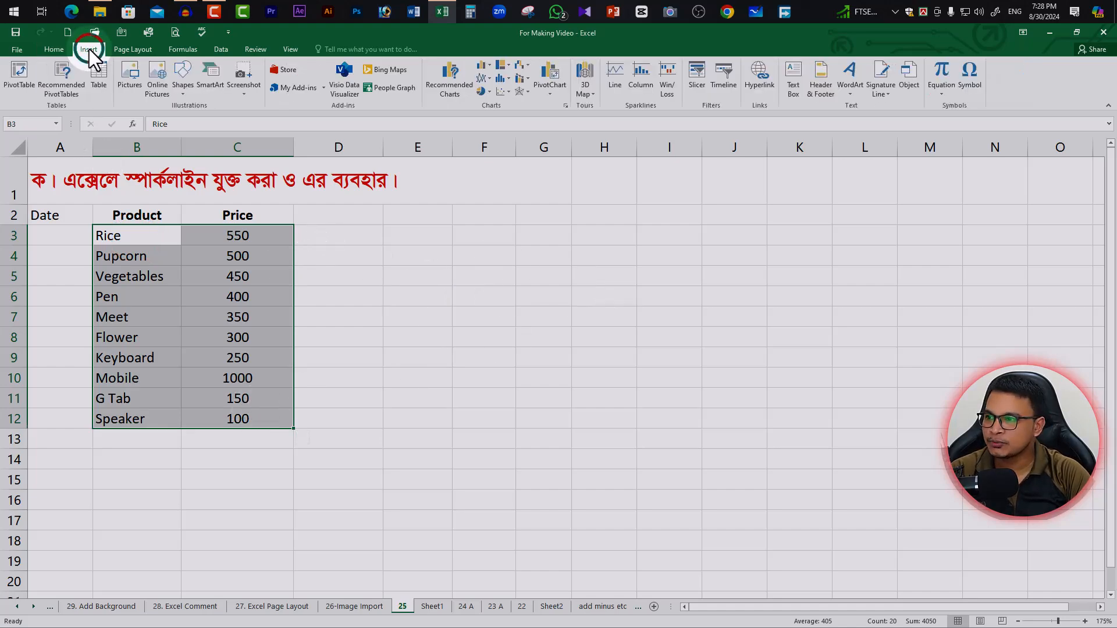
click(453, 75)
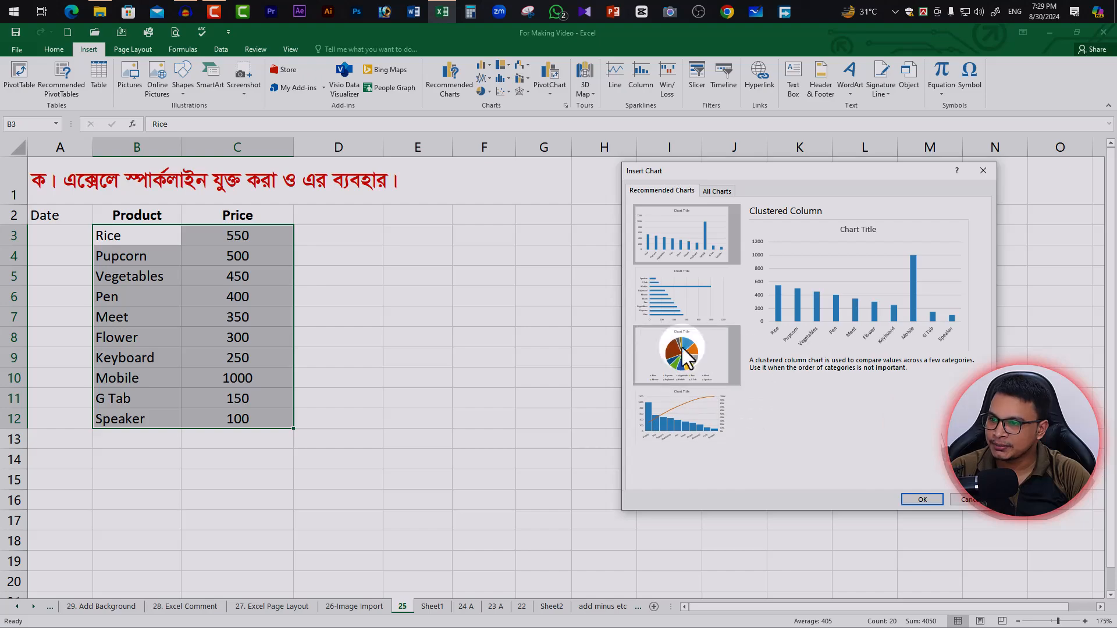
- Preview the recommended Clustered Column, Clustered Bar, Pie and Pareto charts, and look through the list of all chart types
click(686, 303)
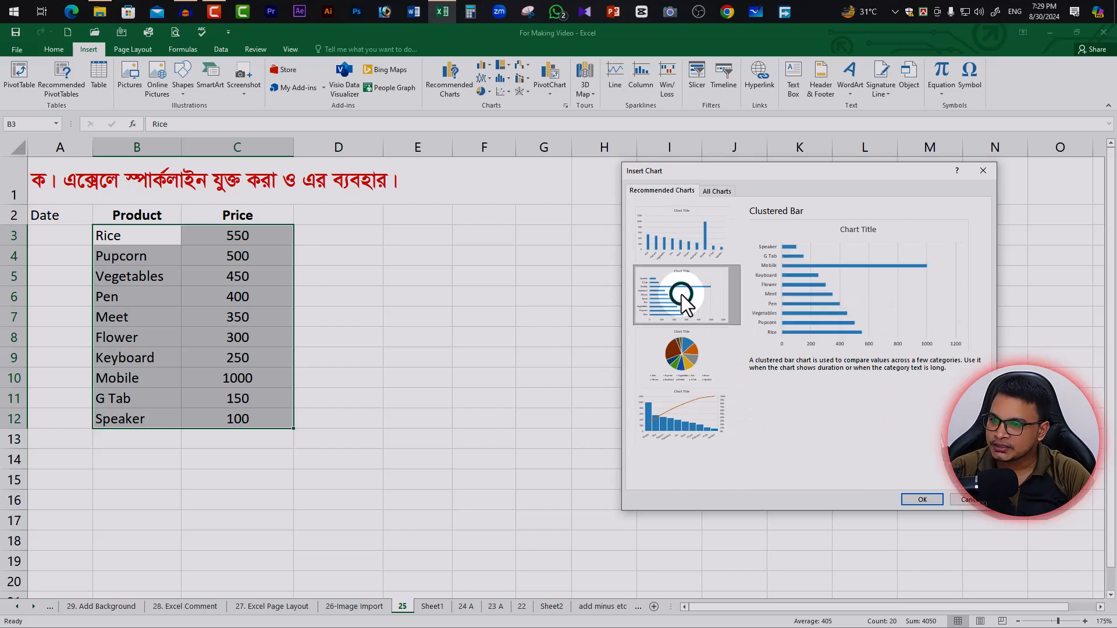
click(681, 361)
click(699, 430)
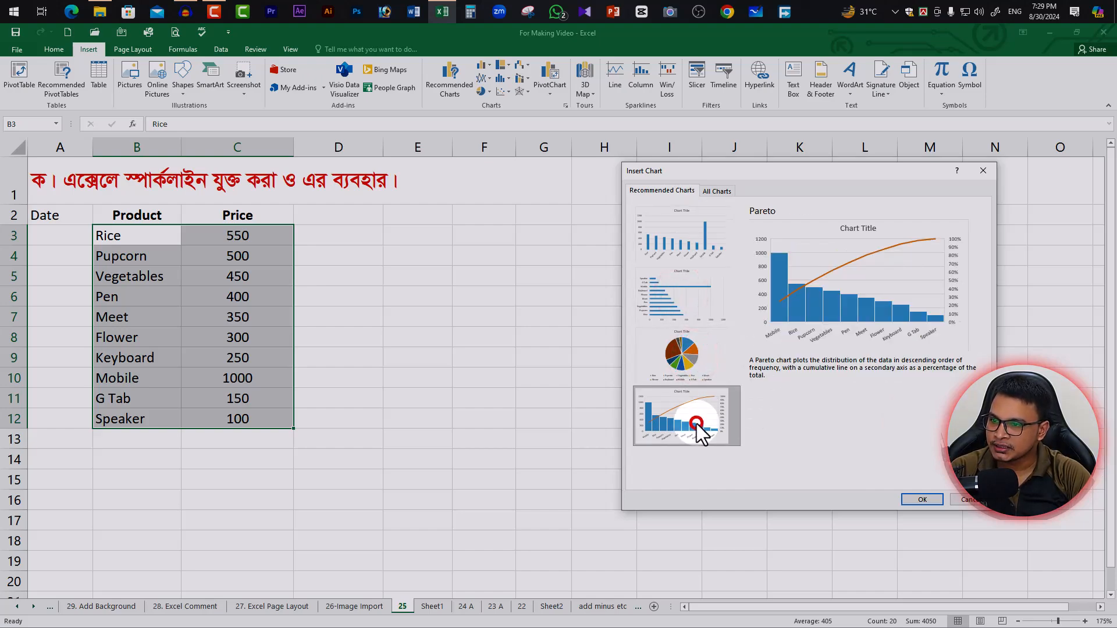
click(680, 234)
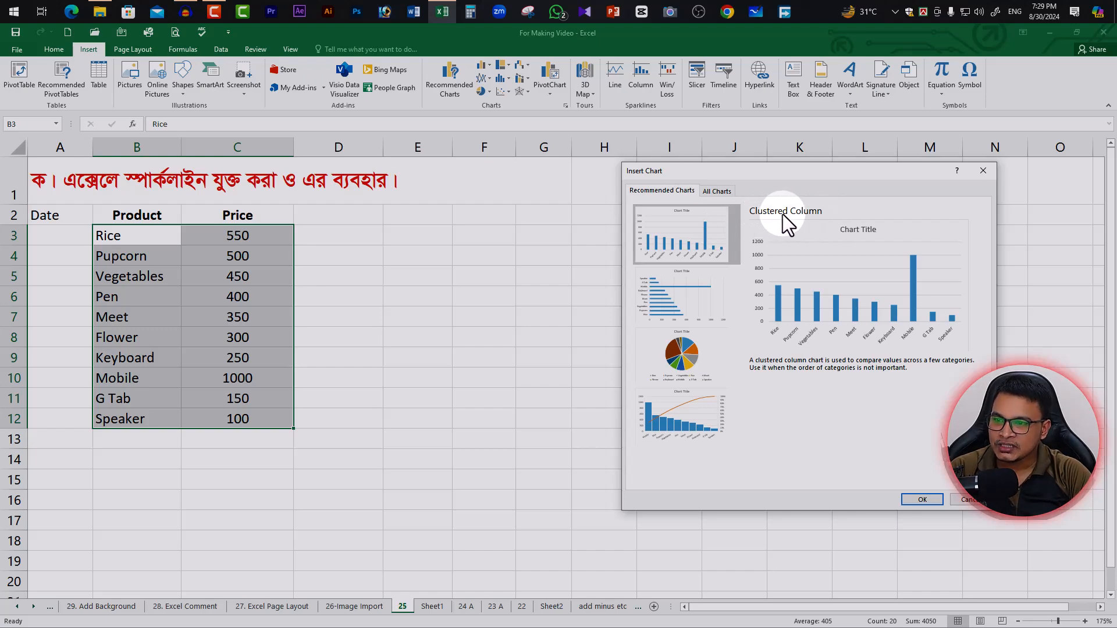
click(685, 314)
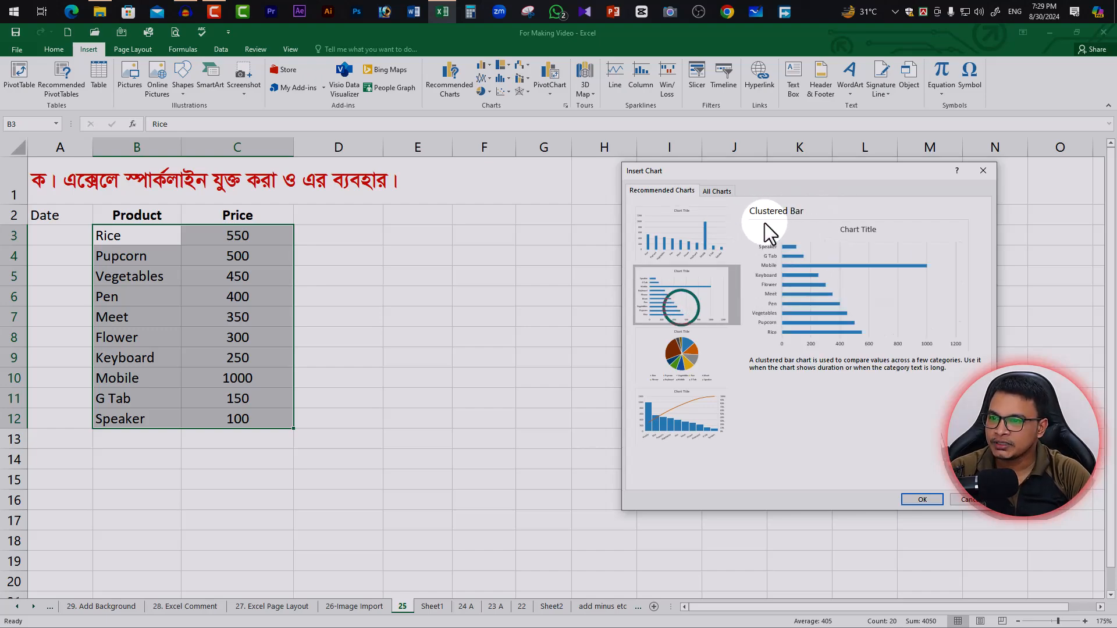
click(710, 367)
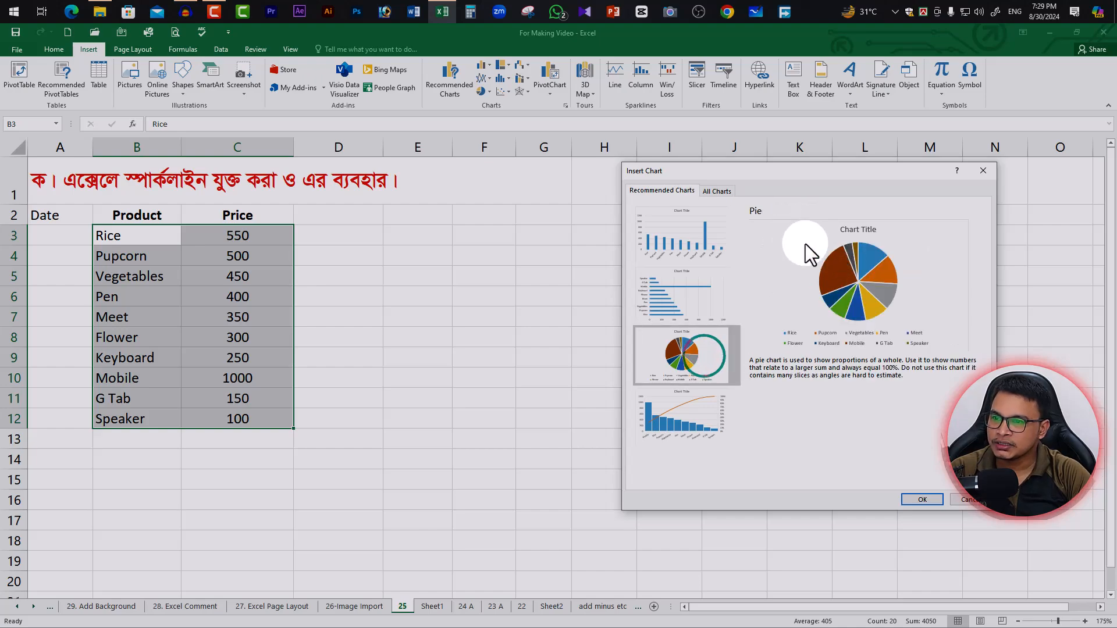
click(689, 436)
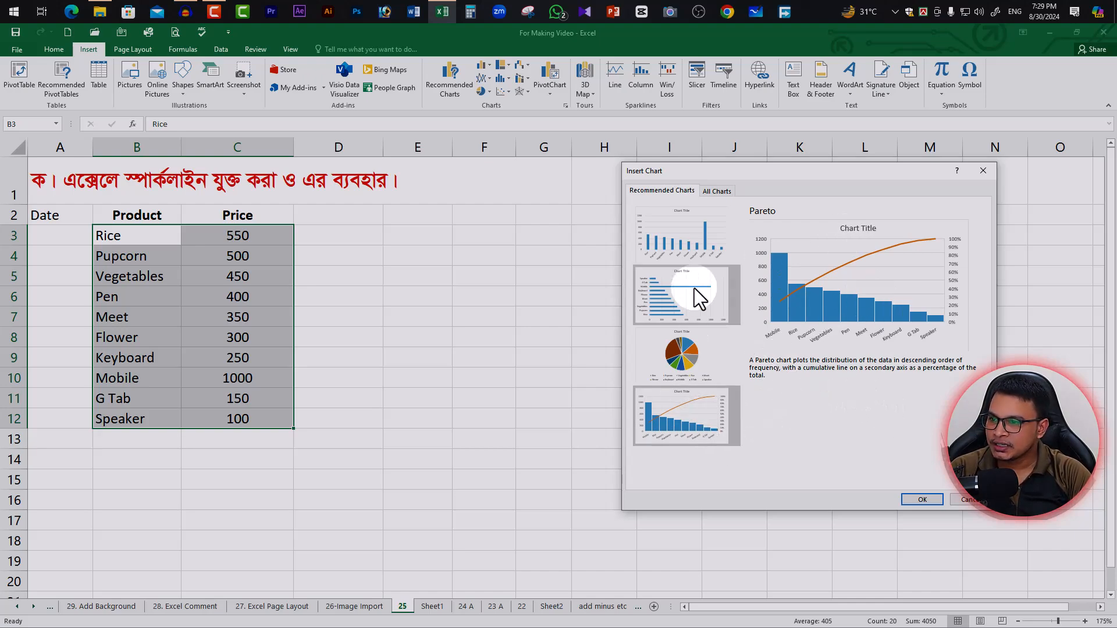
click(690, 247)
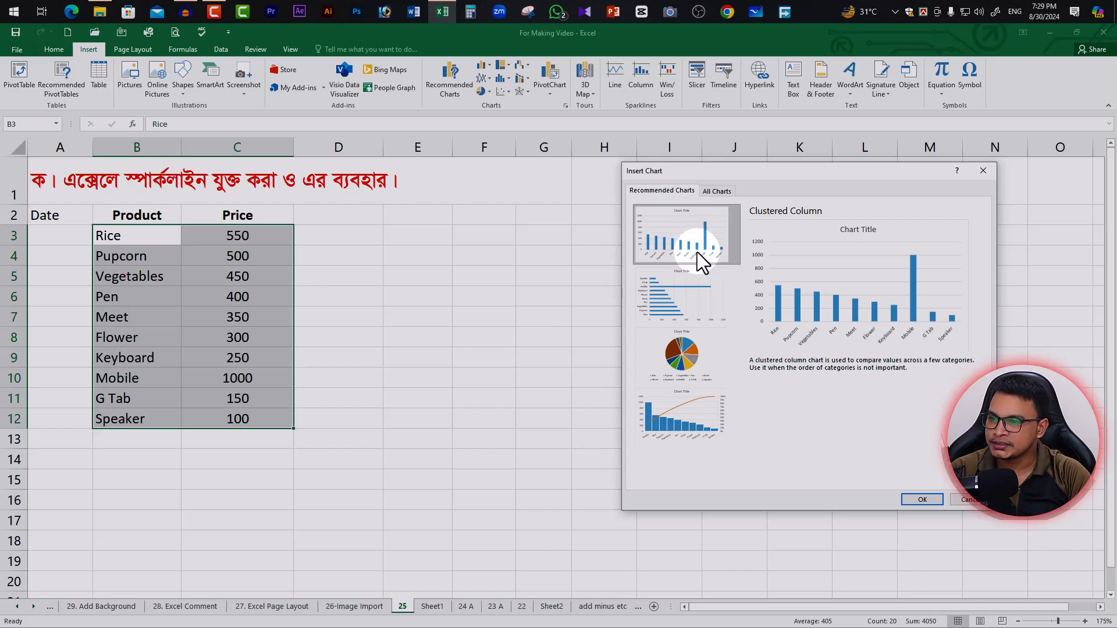
click(718, 192)
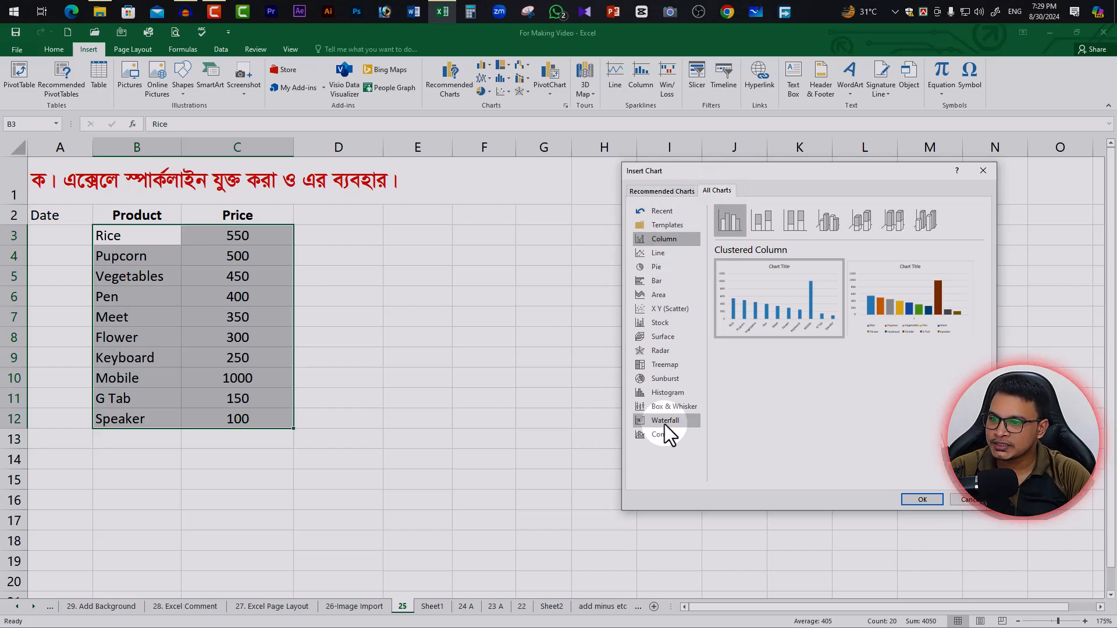
click(672, 191)
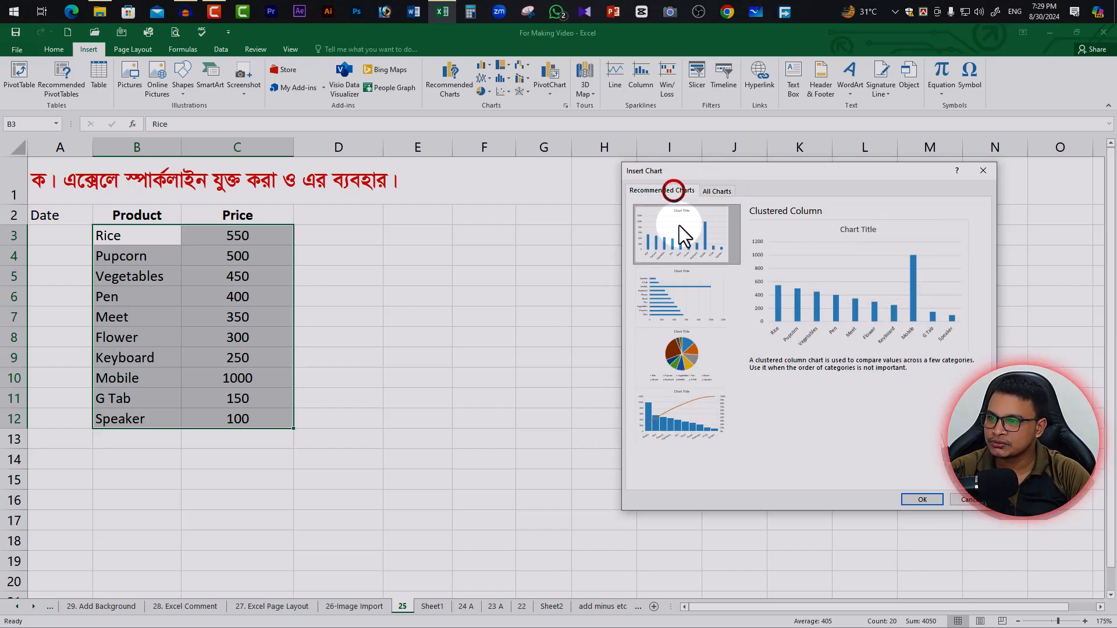
- Insert the recommended Clustered Column chart and move it beside the data table, over columns F to M
click(923, 500)
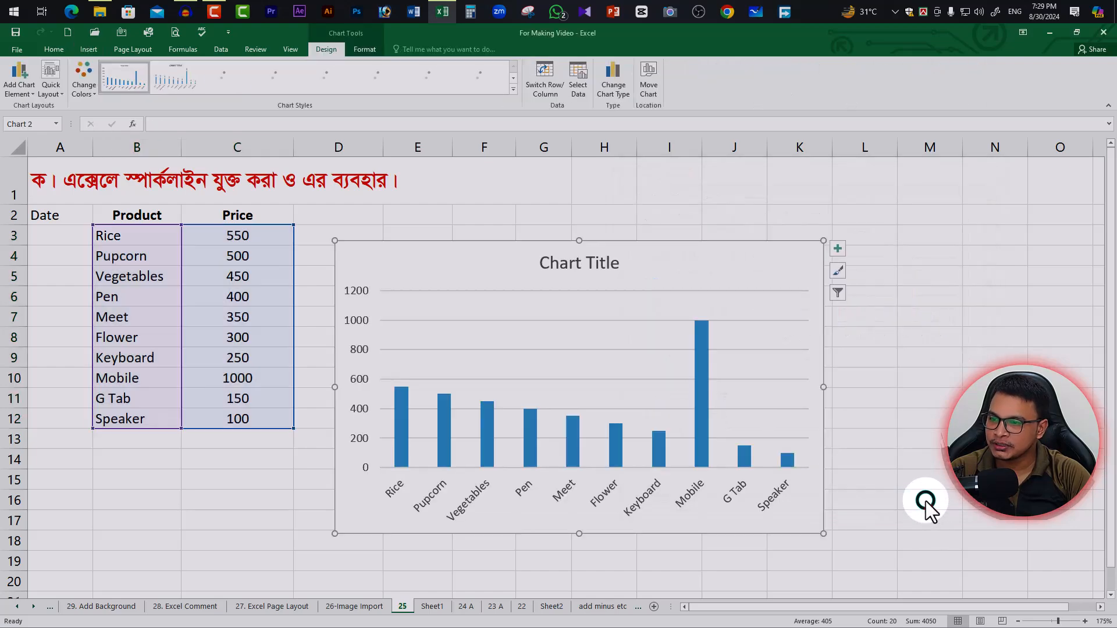
drag(724, 265, 828, 229)
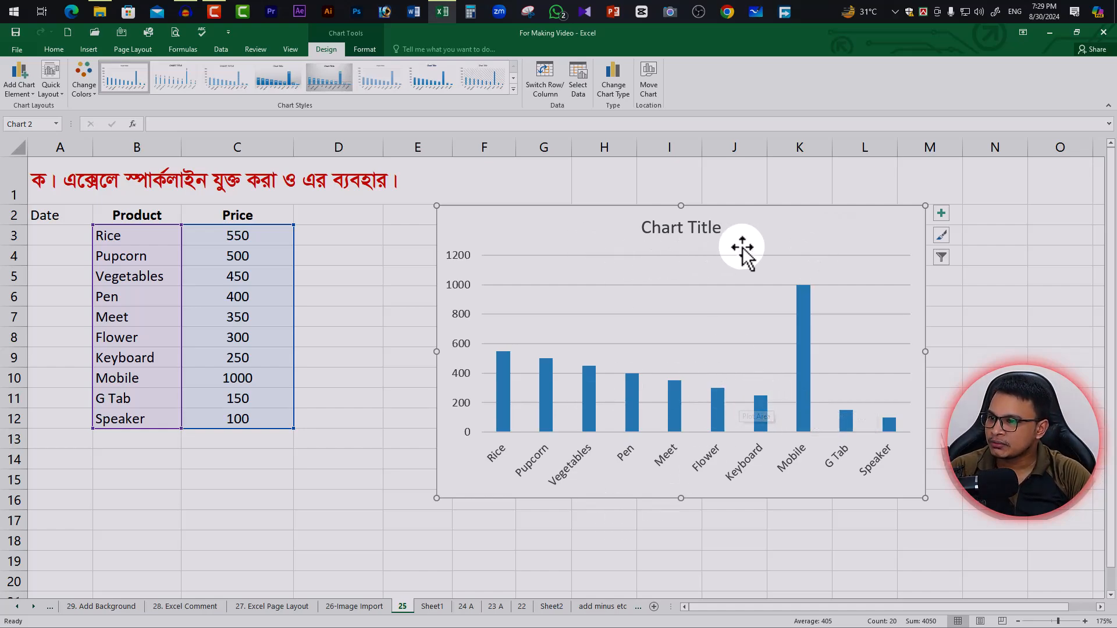
drag(606, 249, 643, 247)
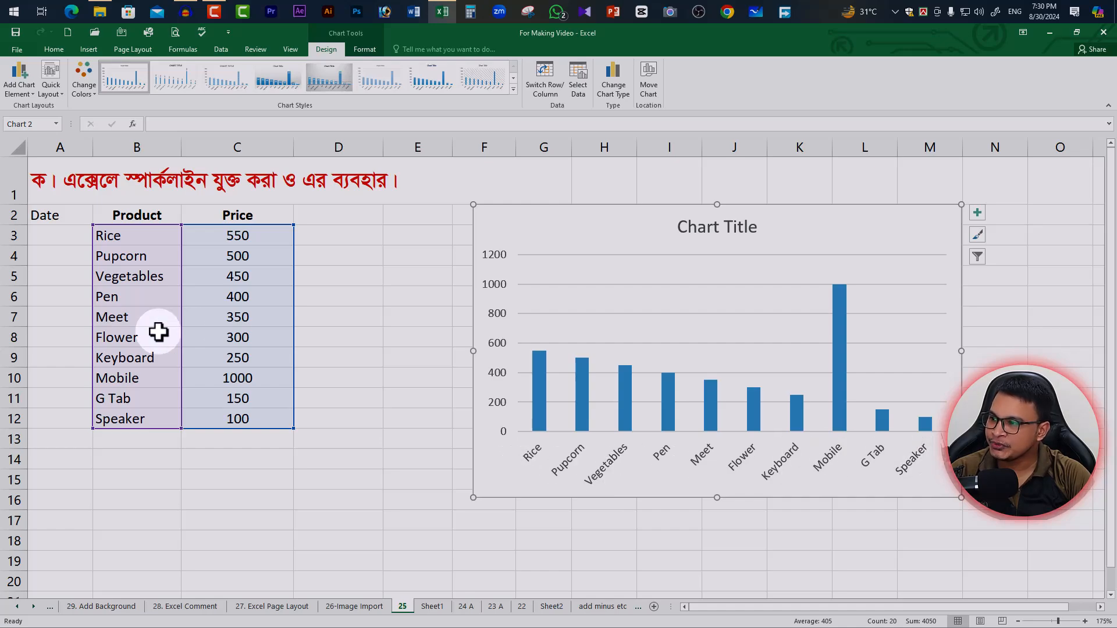
- Set the price of Meet in cell C7 to 600
click(255, 329)
click(256, 317)
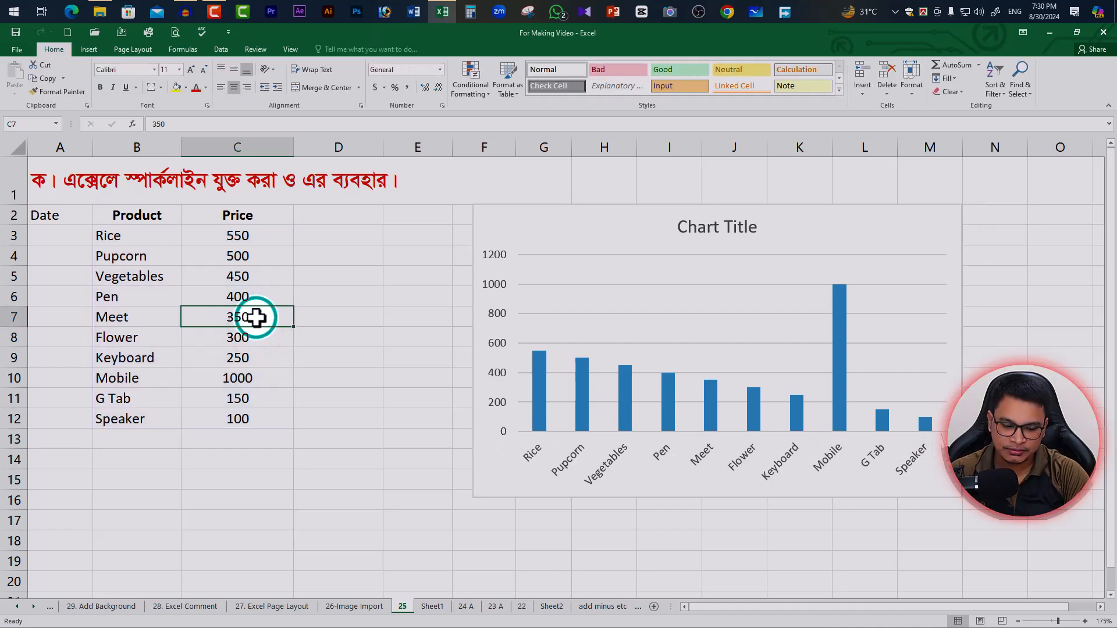
text(600)
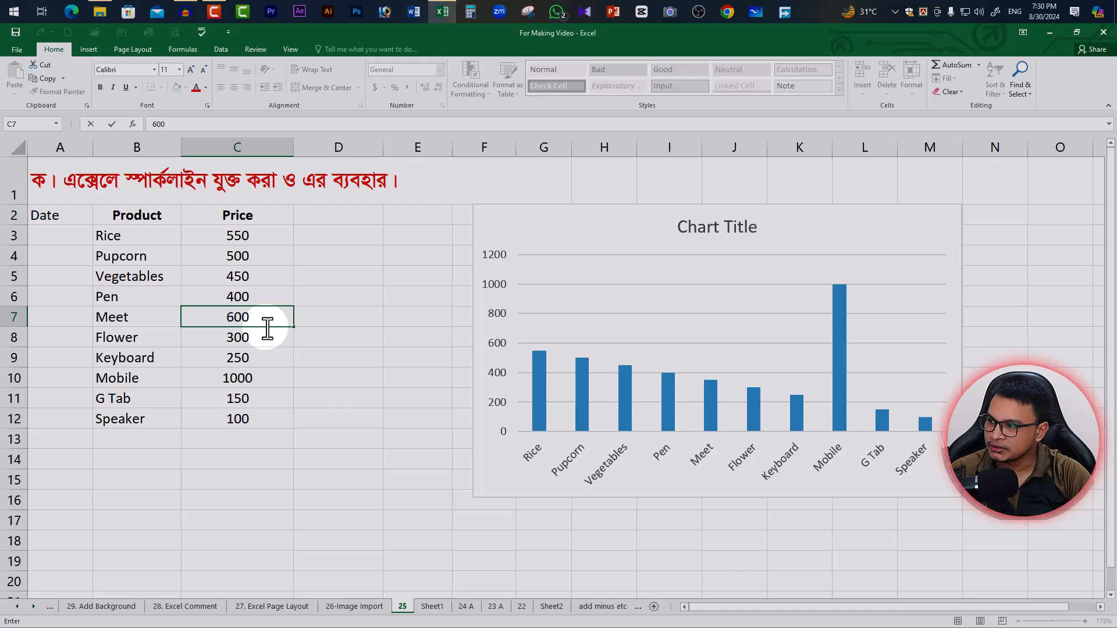
click(317, 349)
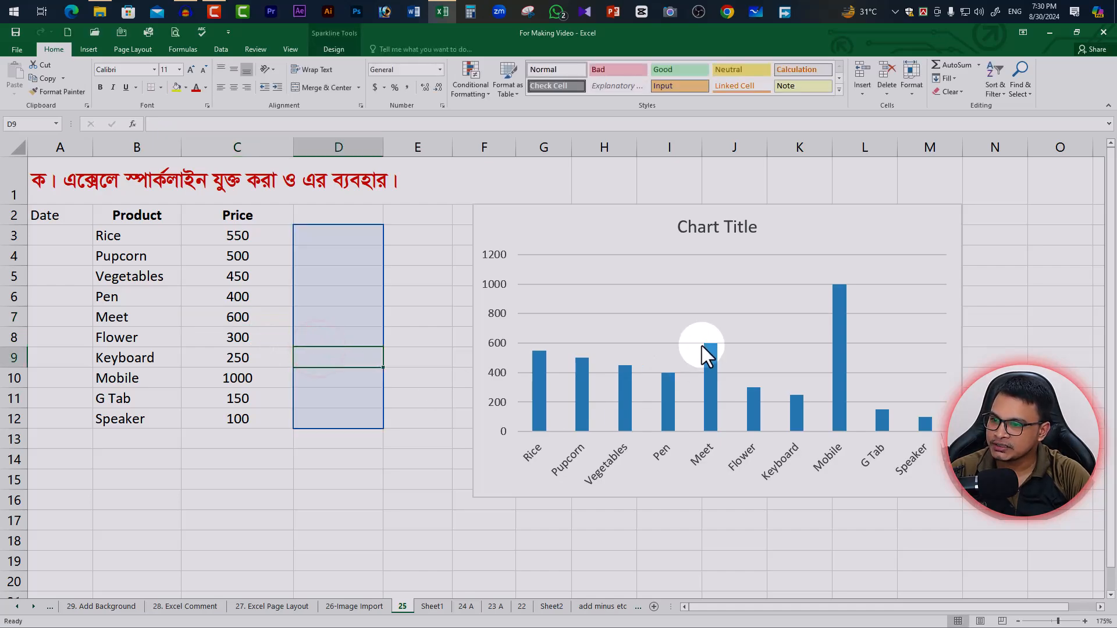
- Set the price of Mobile in cell C10 to 100
click(251, 381)
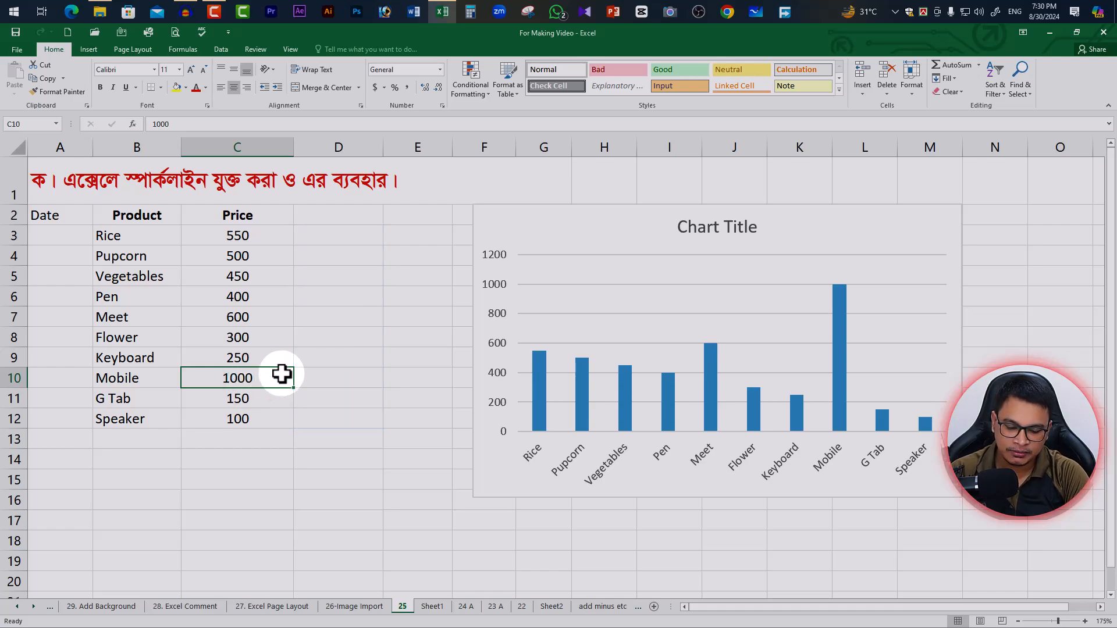
text(100)
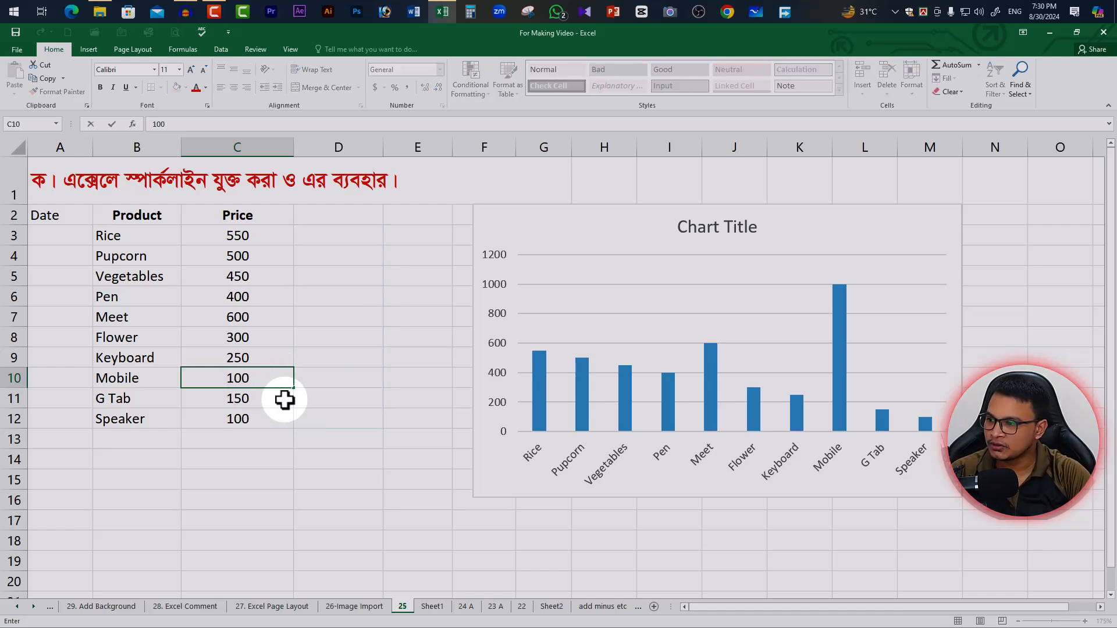
click(352, 402)
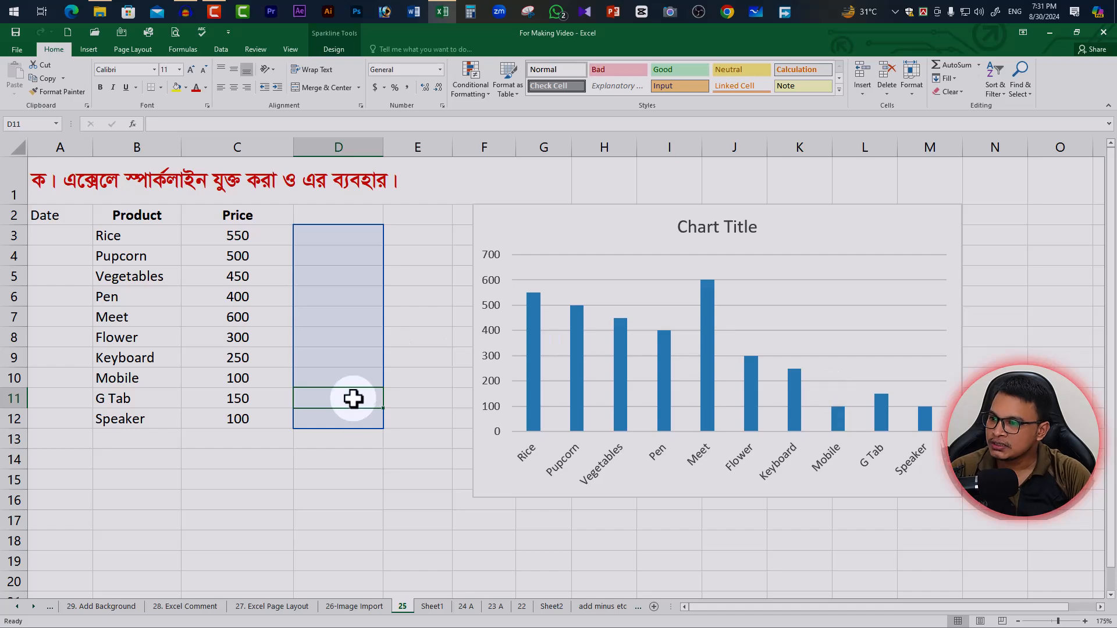
- Set the price of G Tab in cell C11 to 1500
click(238, 399)
text(15)
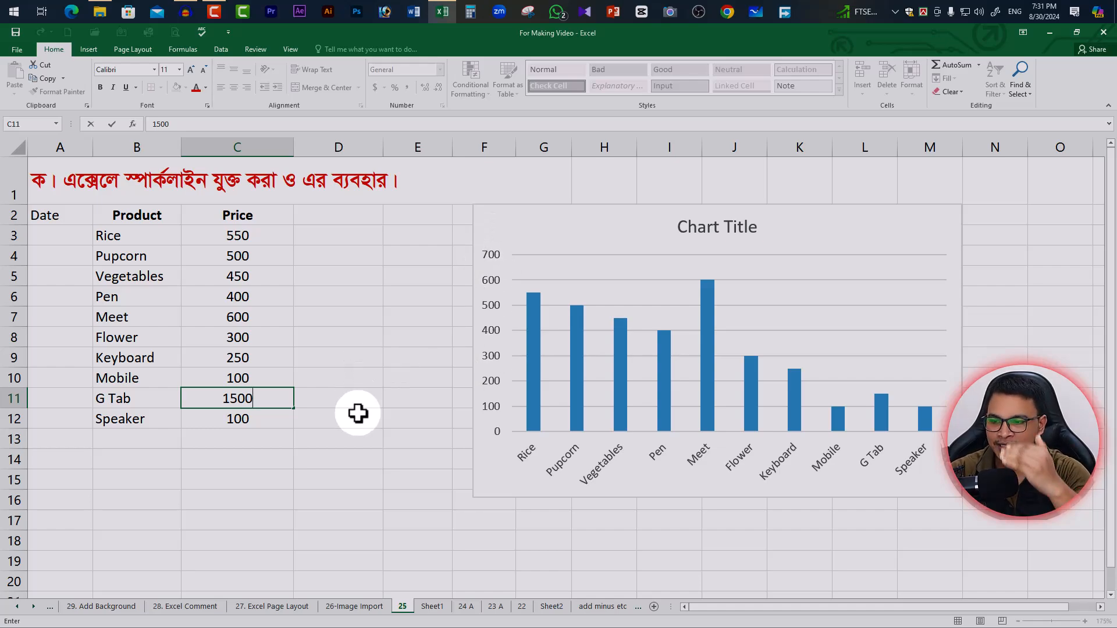
key(Return)
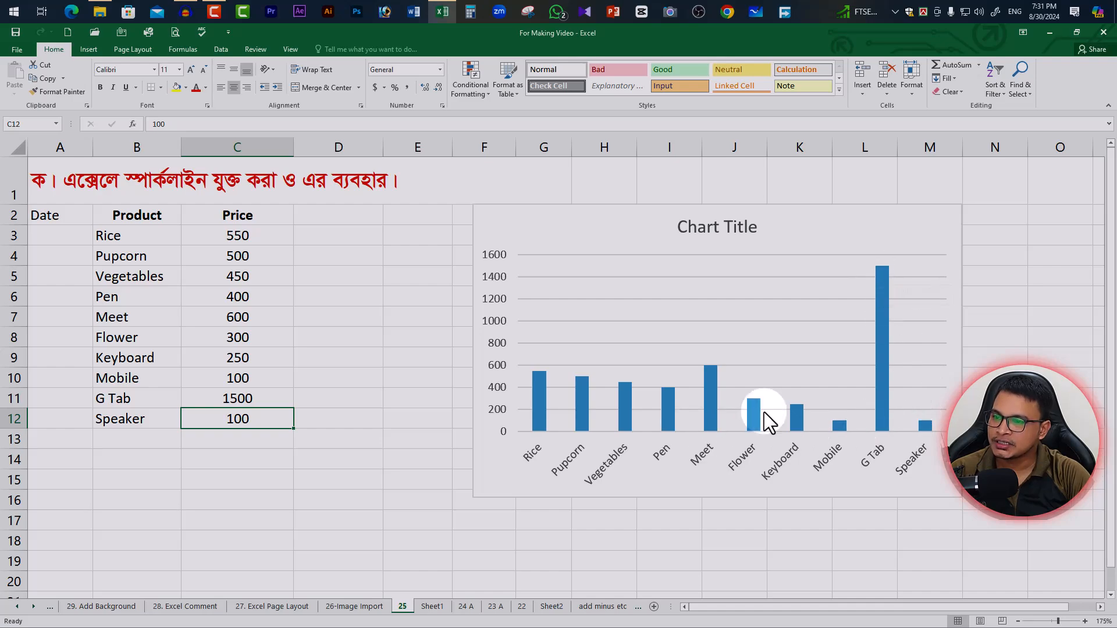
- Change the price of G Tab in cell C11 to 1300
click(265, 399)
text(1)
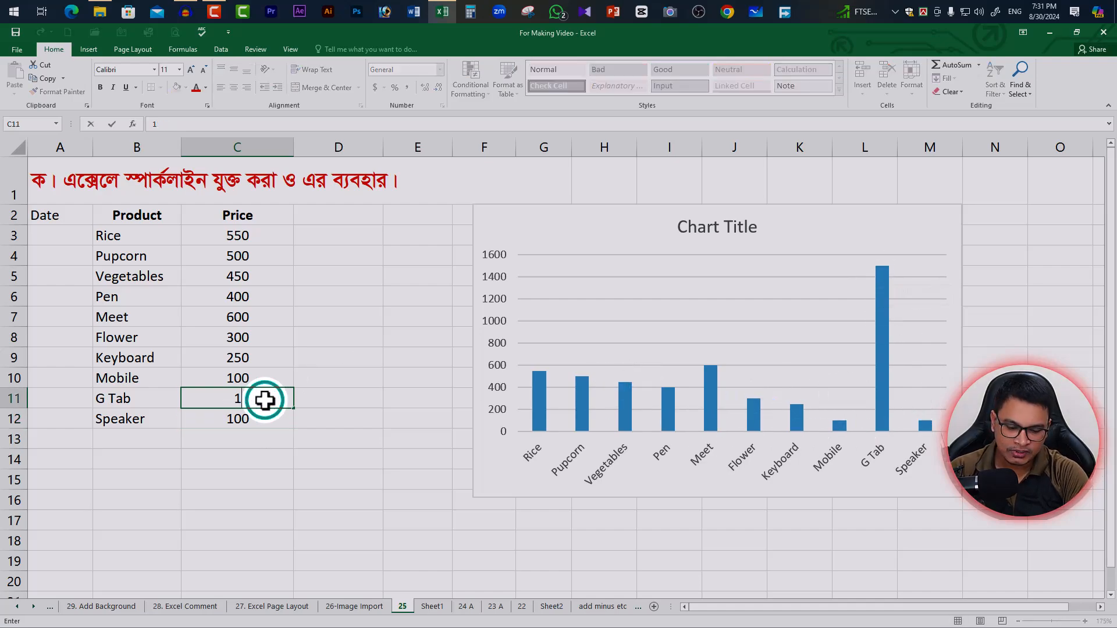
key(Return)
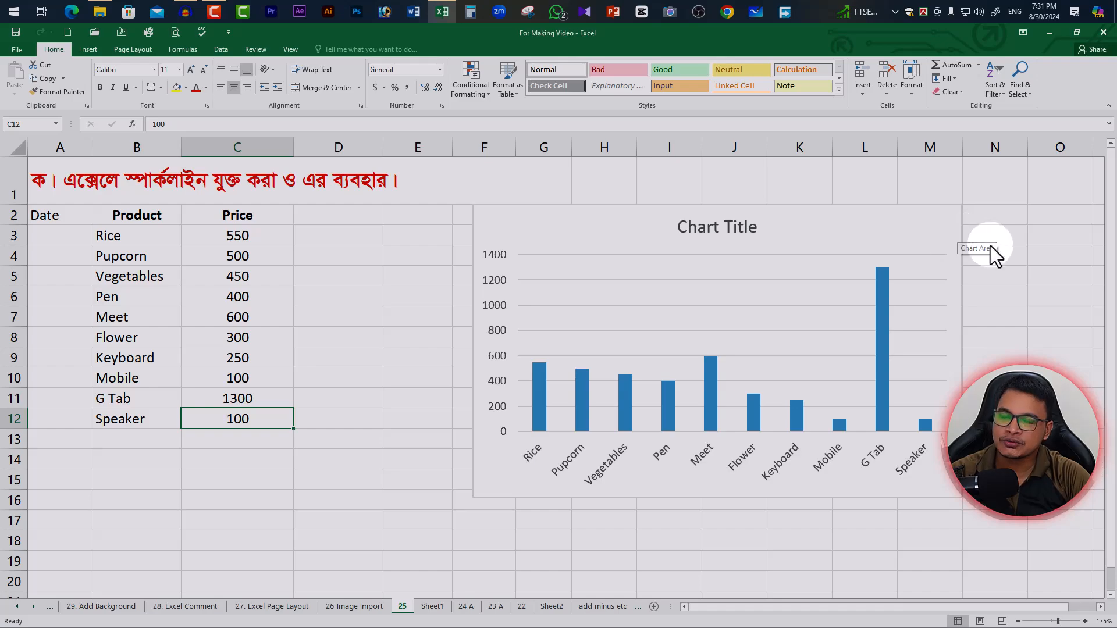
- Open the formatting options of the column chart's area and set its title position to Above Chart
click(1018, 233)
click(941, 213)
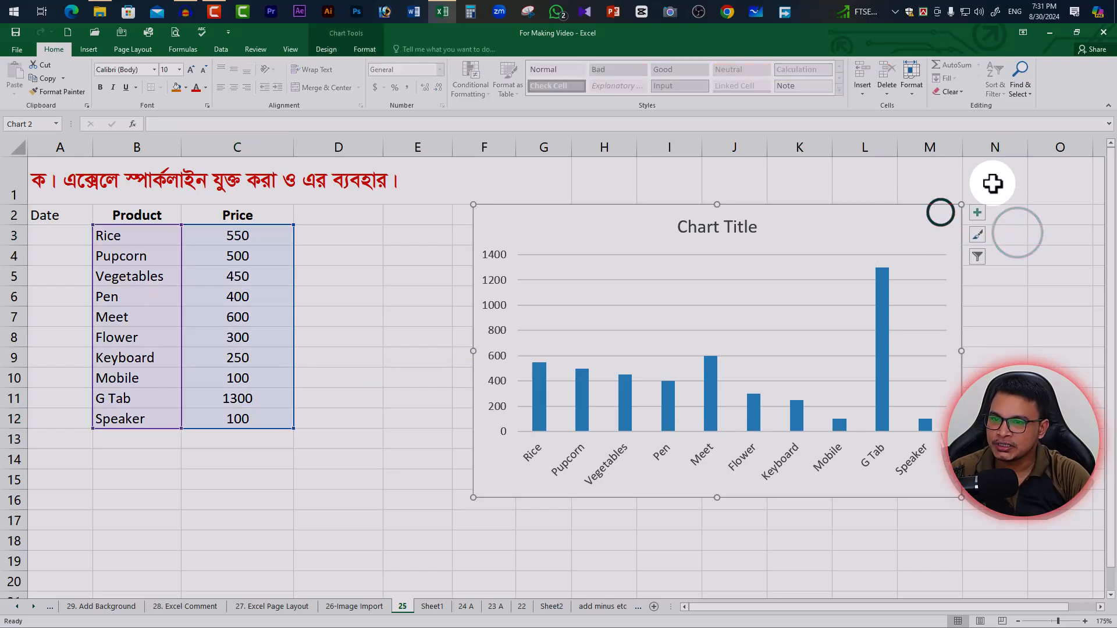
double_click(930, 226)
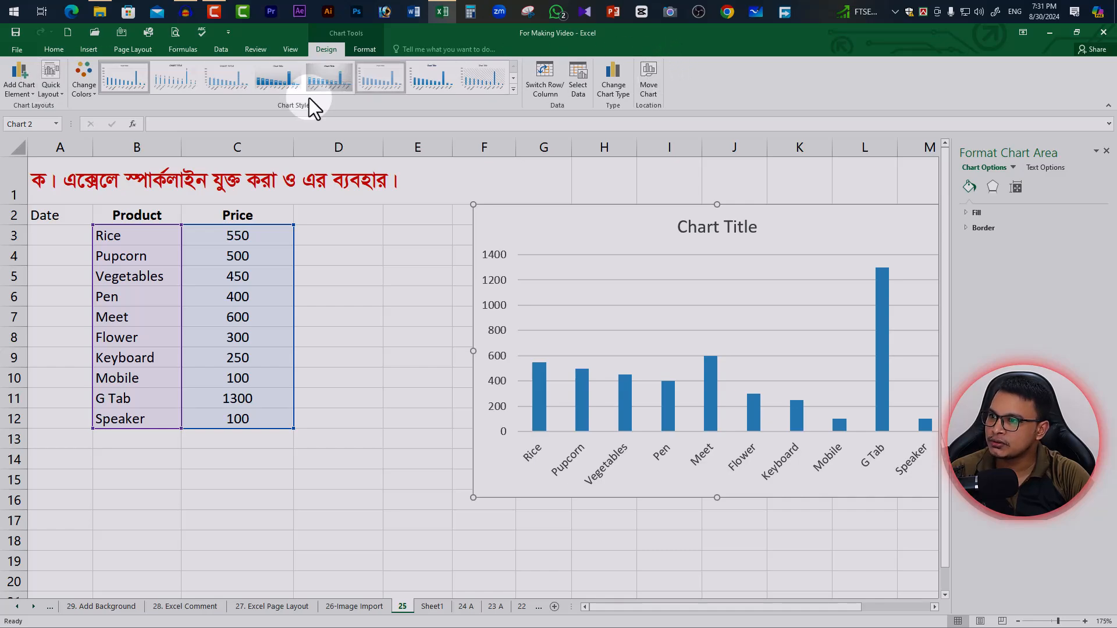
click(28, 92)
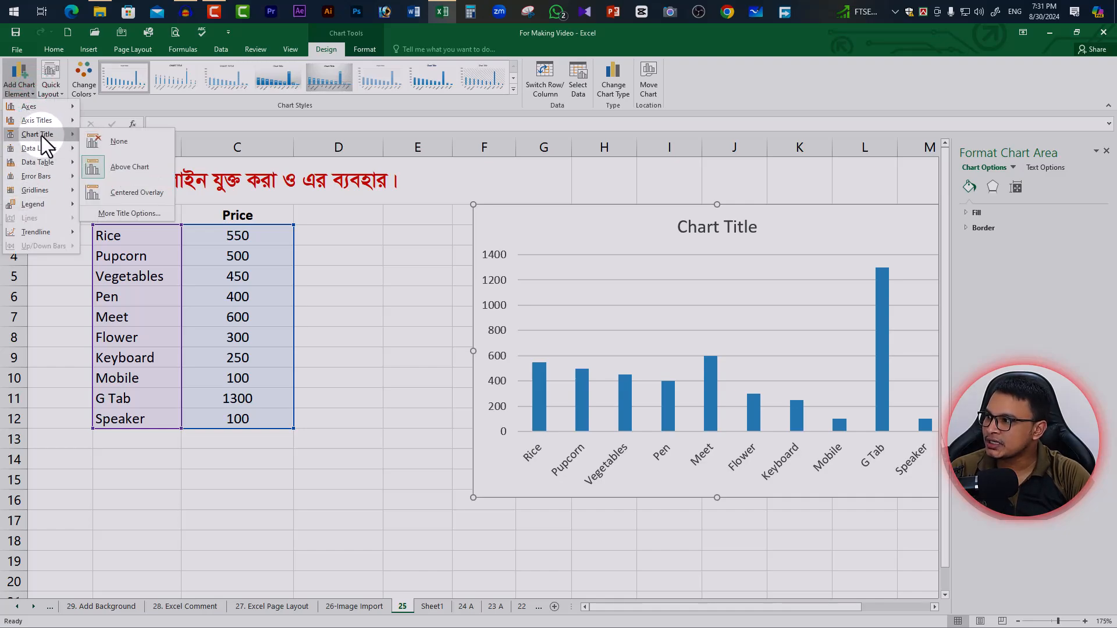
click(145, 170)
- Add data labels to the chart's columns at the Inside End position
click(32, 94)
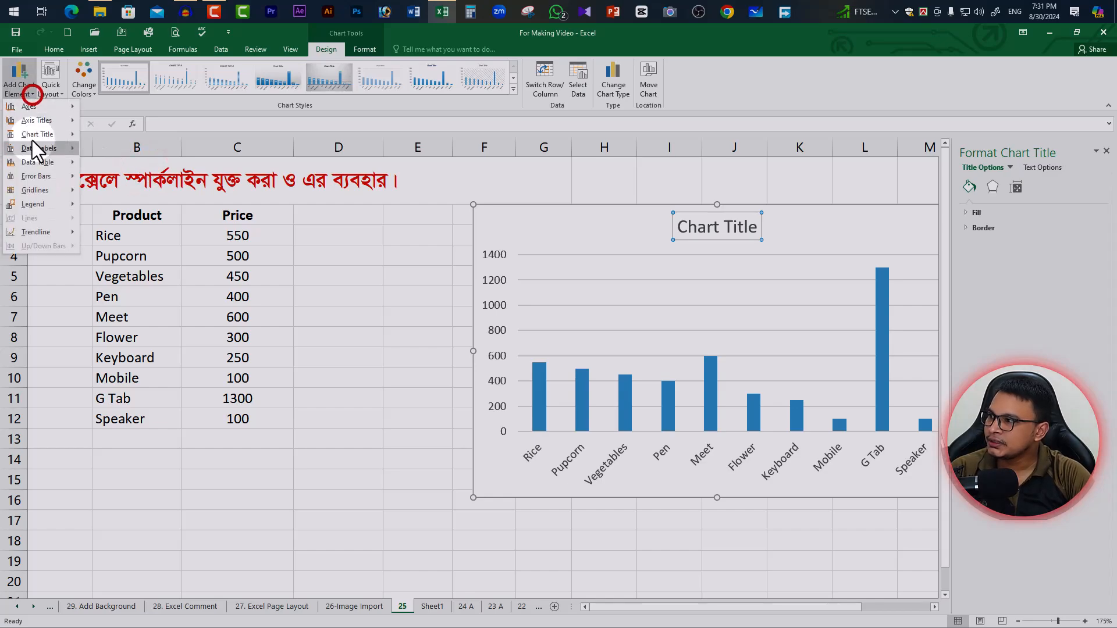
mouse_move(52, 151)
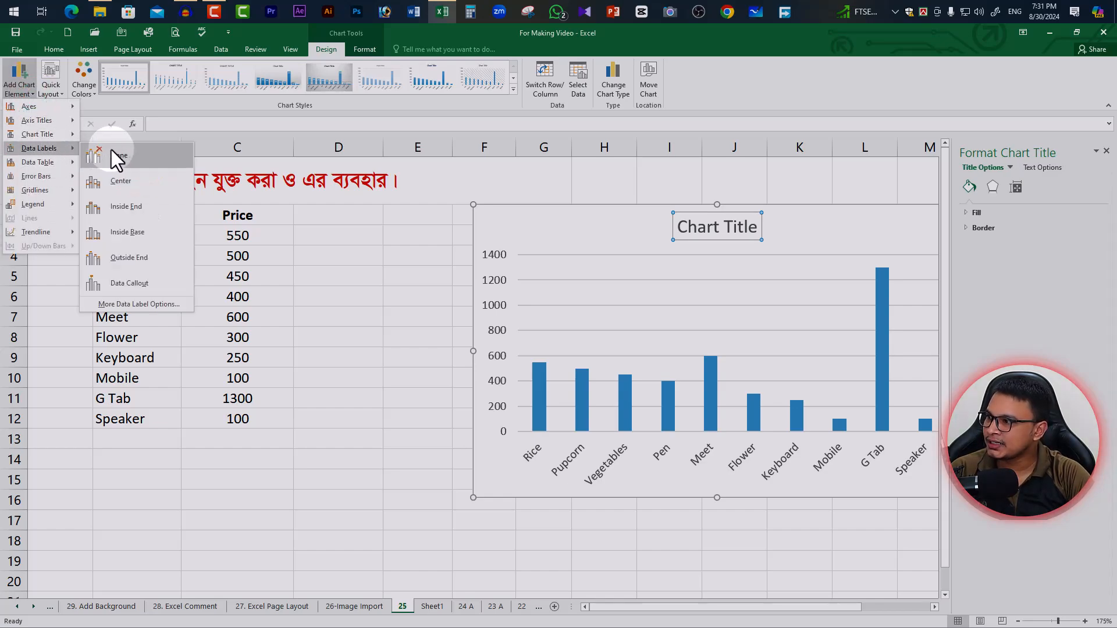
click(137, 209)
- Add a legend to the column chart at the Bottom position
click(24, 87)
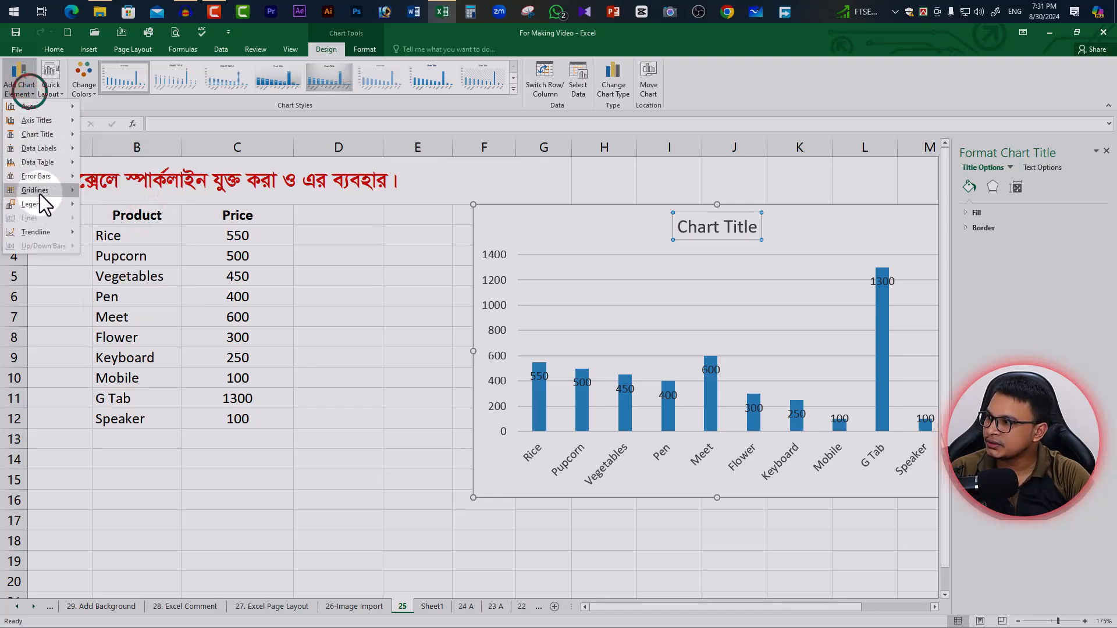
mouse_move(40, 165)
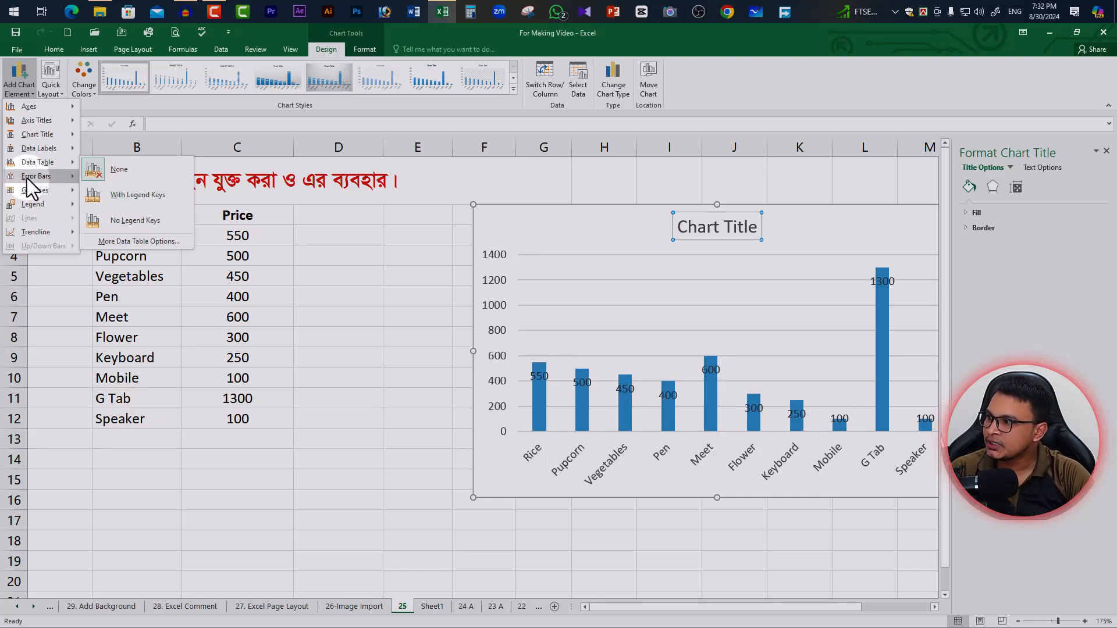
mouse_move(39, 206)
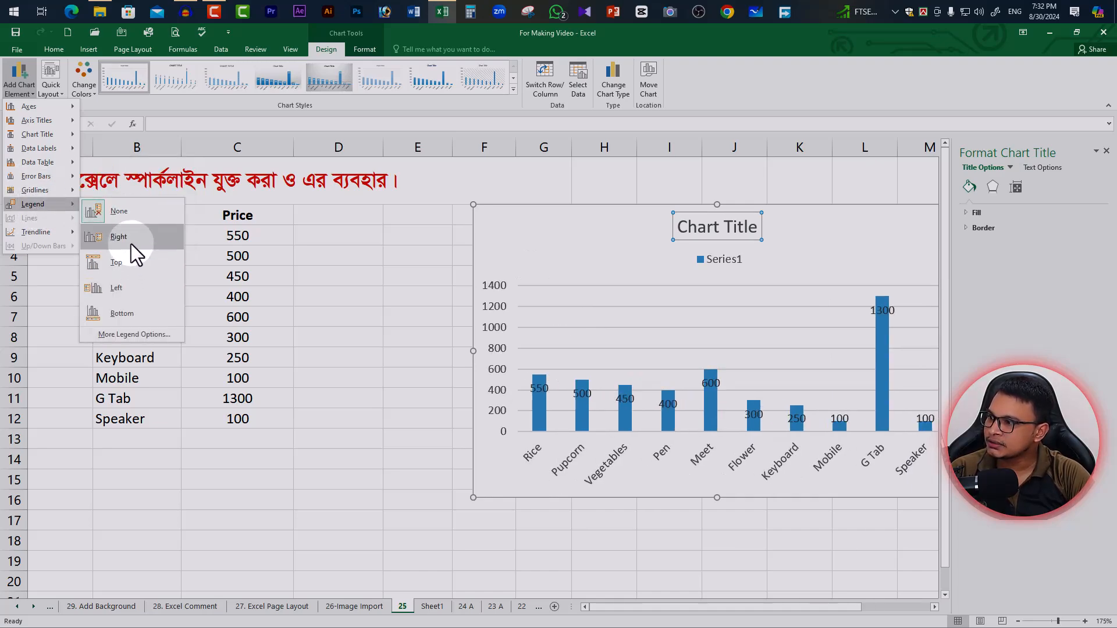
click(131, 320)
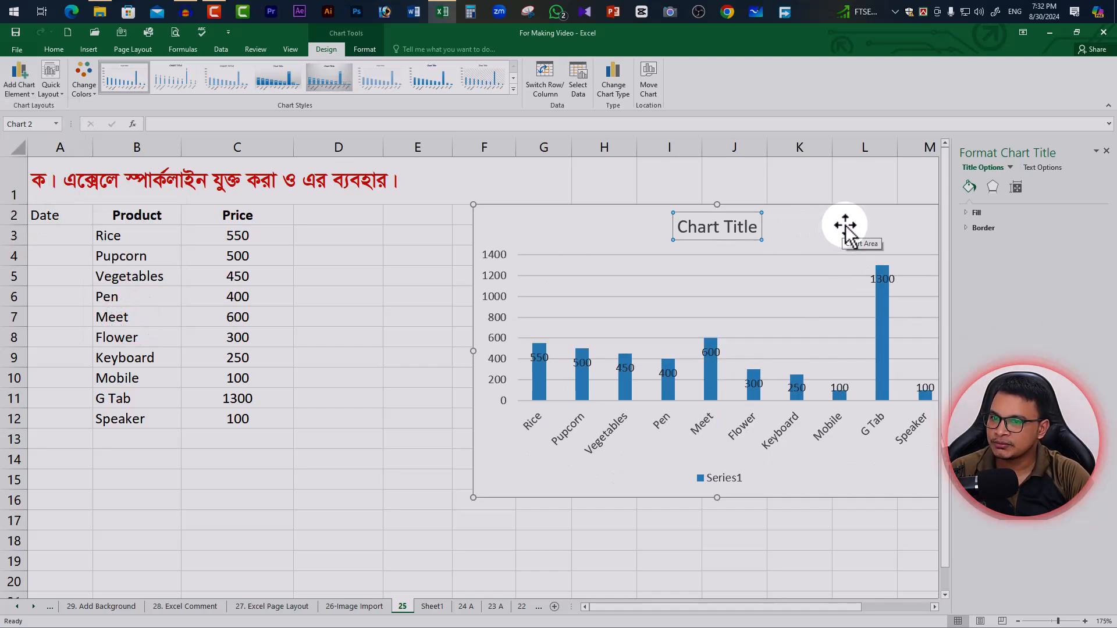
- Move the column chart closer to the price table so it spans columns E to L starting in row 2
click(825, 217)
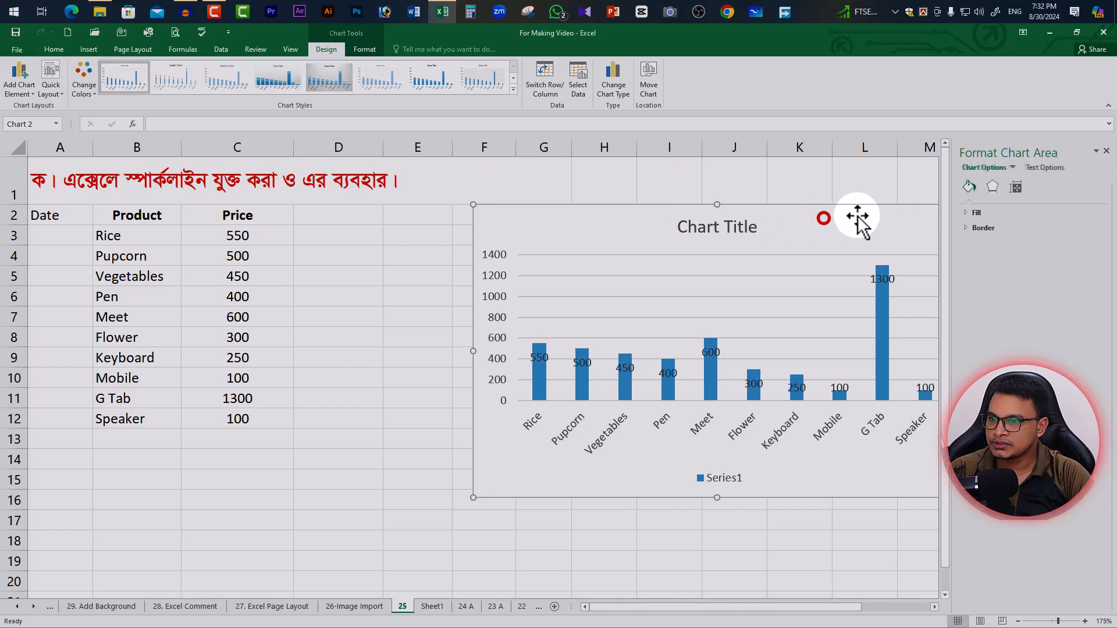
drag(857, 216, 764, 214)
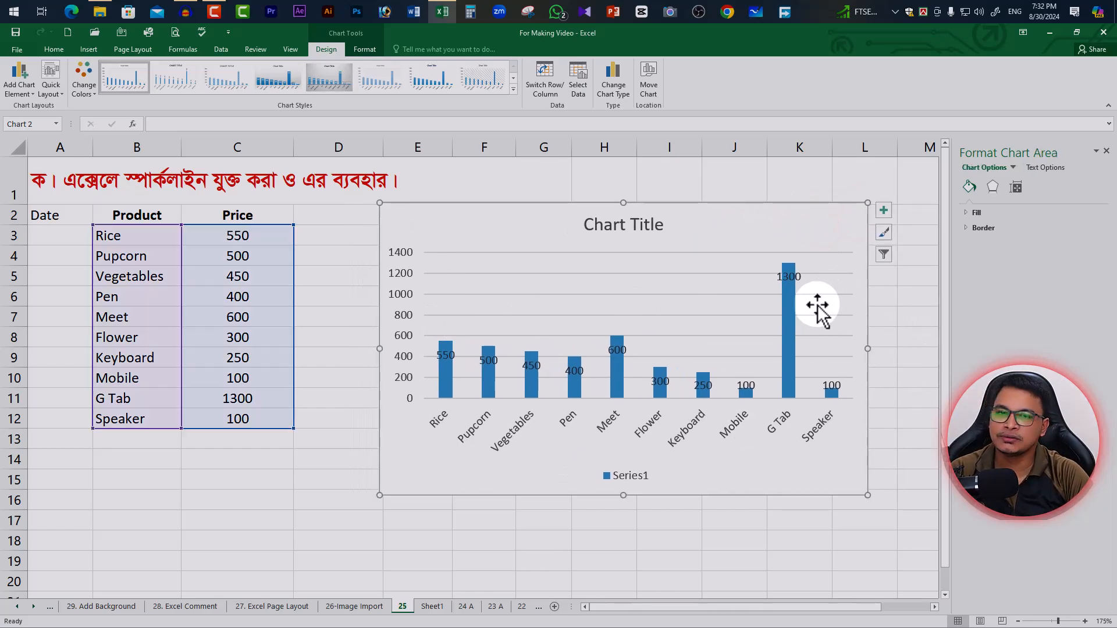
mouse_move(746, 217)
mouse_down()
mouse_move(764, 224)
mouse_move(751, 225)
mouse_up()
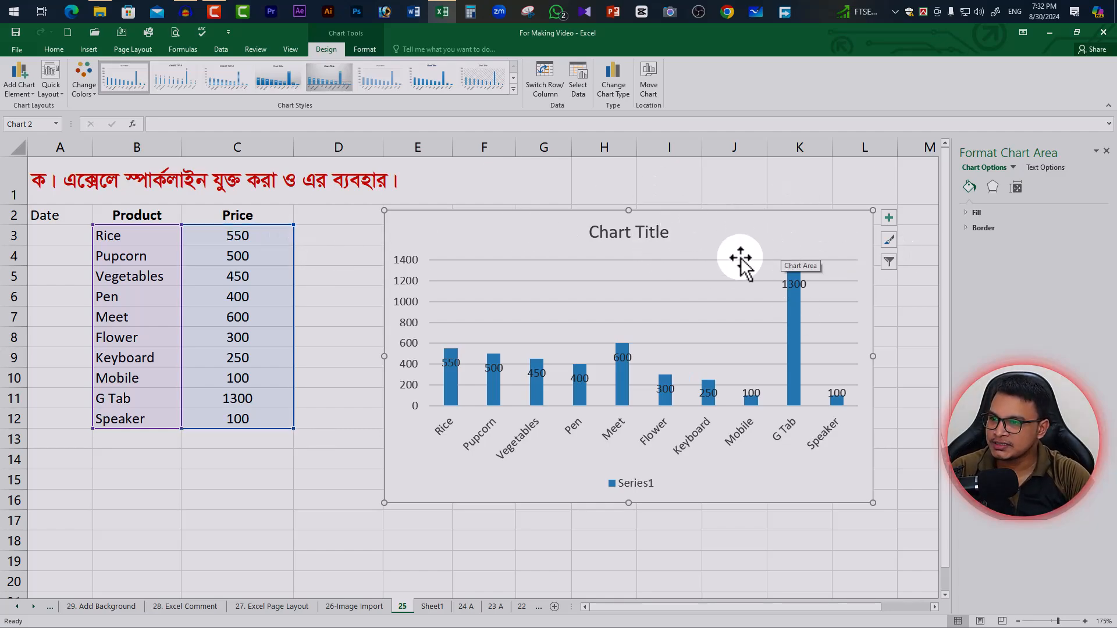
click(809, 224)
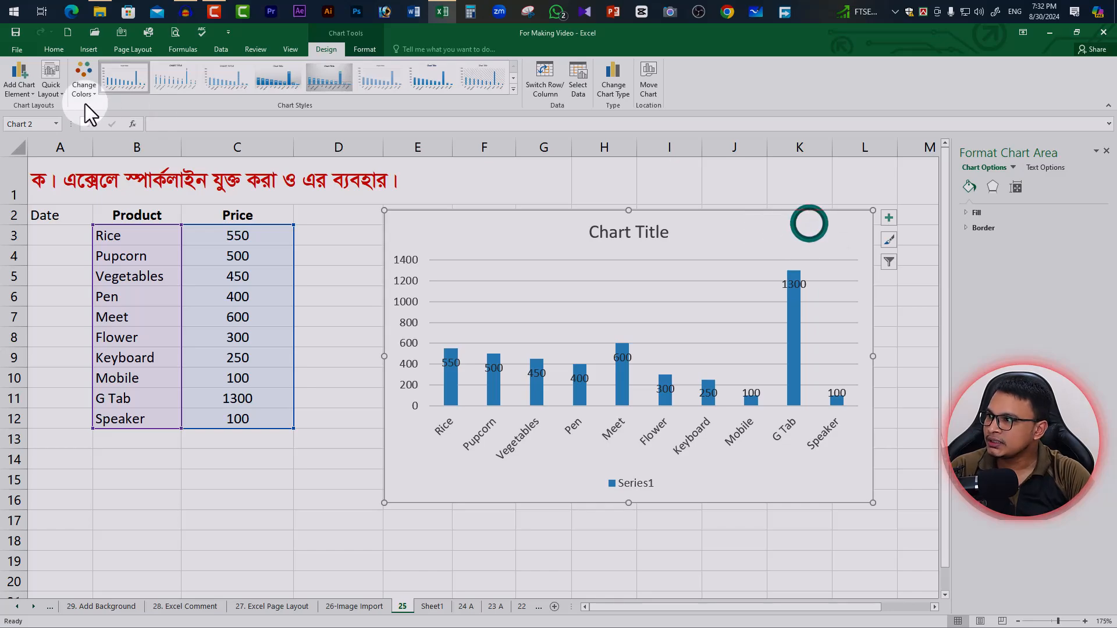
- Change the chart type from clustered column to the basic Line chart
click(619, 89)
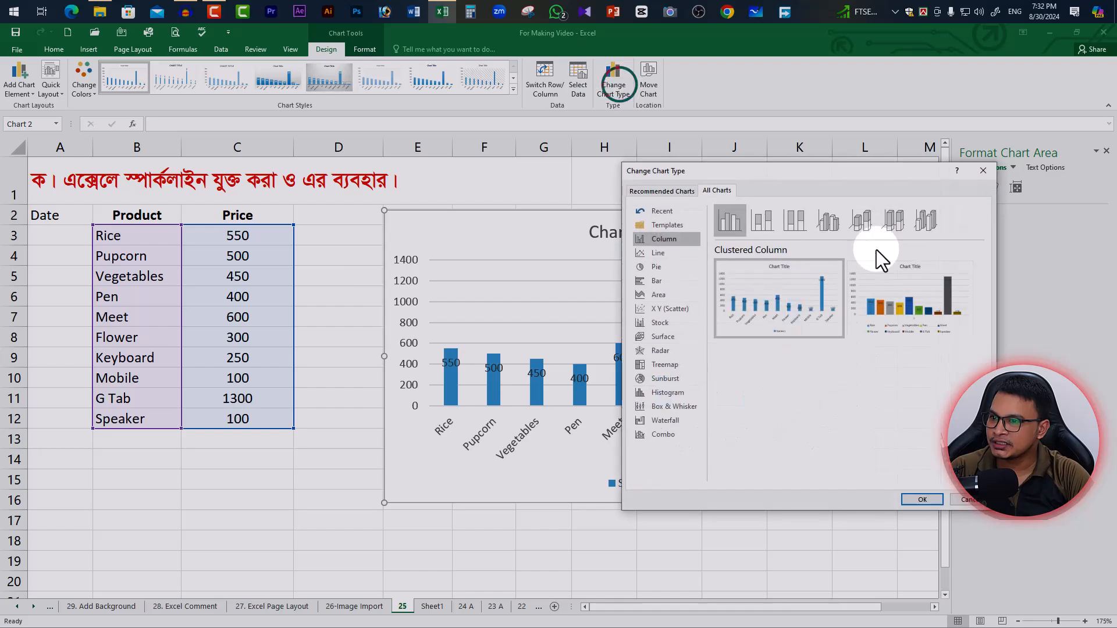
drag(802, 176, 910, 160)
click(854, 228)
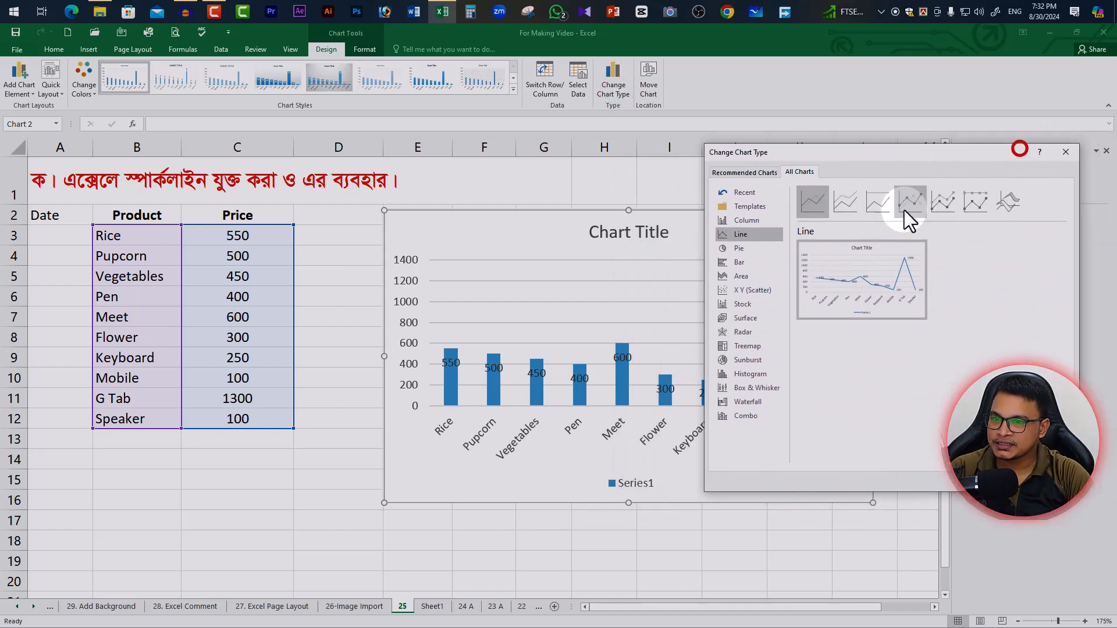
mouse_move(910, 201)
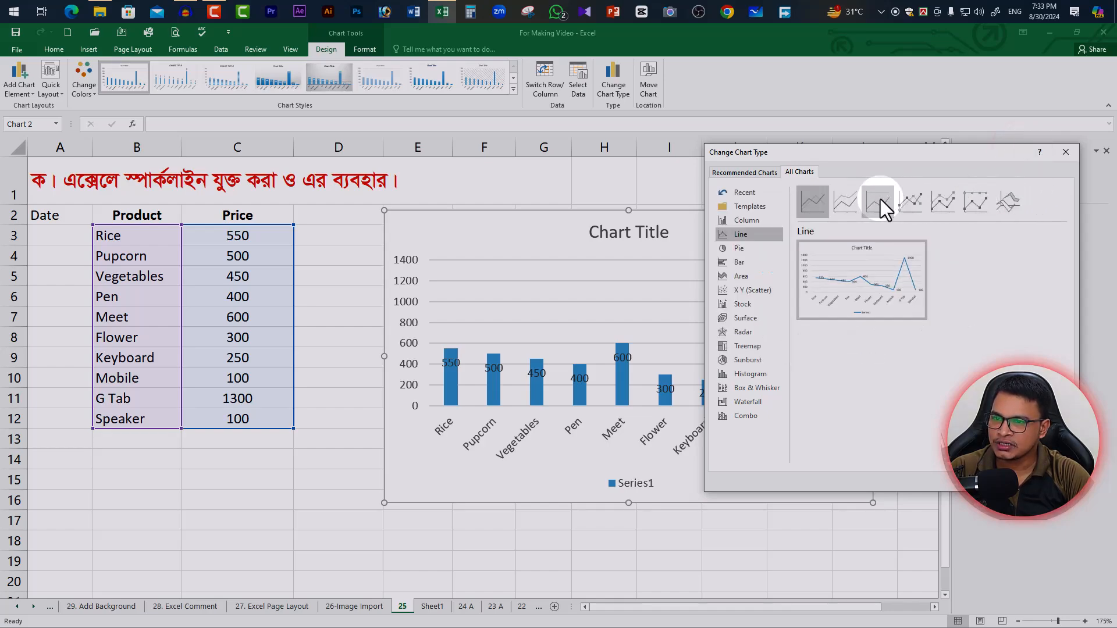
mouse_move(888, 278)
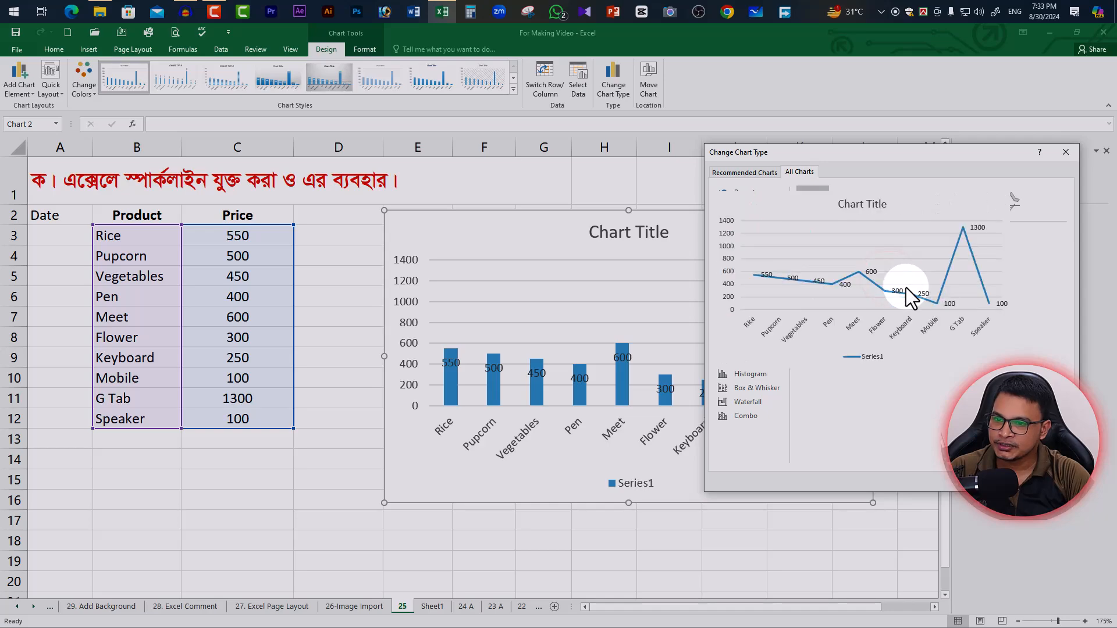
click(1007, 481)
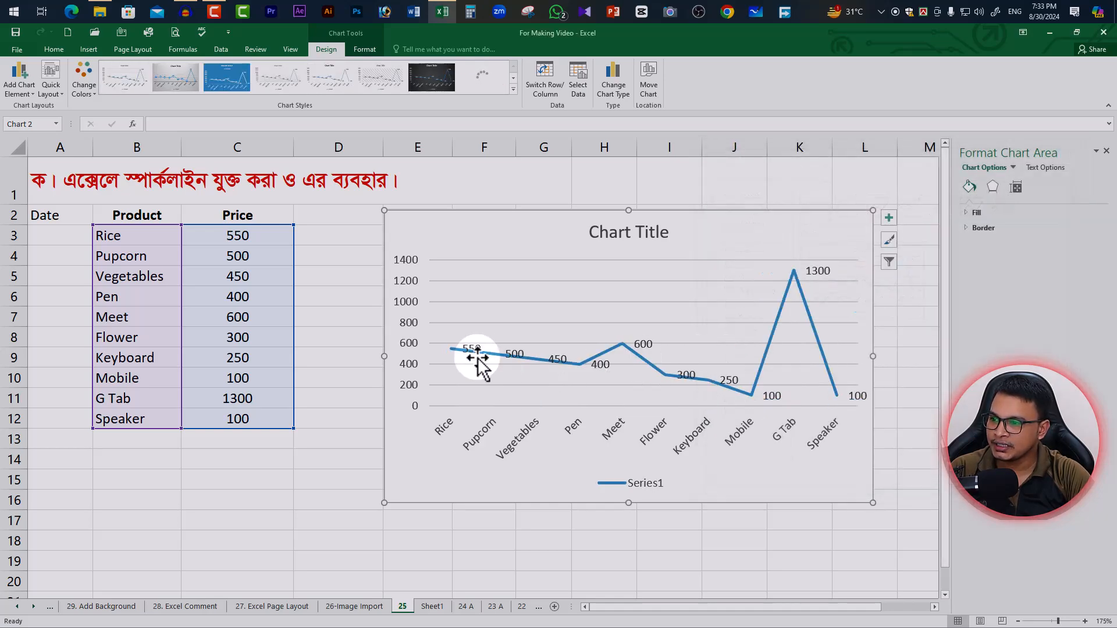
- Move the line chart up into row 1 and set the price of Vegetables in cell C5 to 800
drag(766, 216, 779, 192)
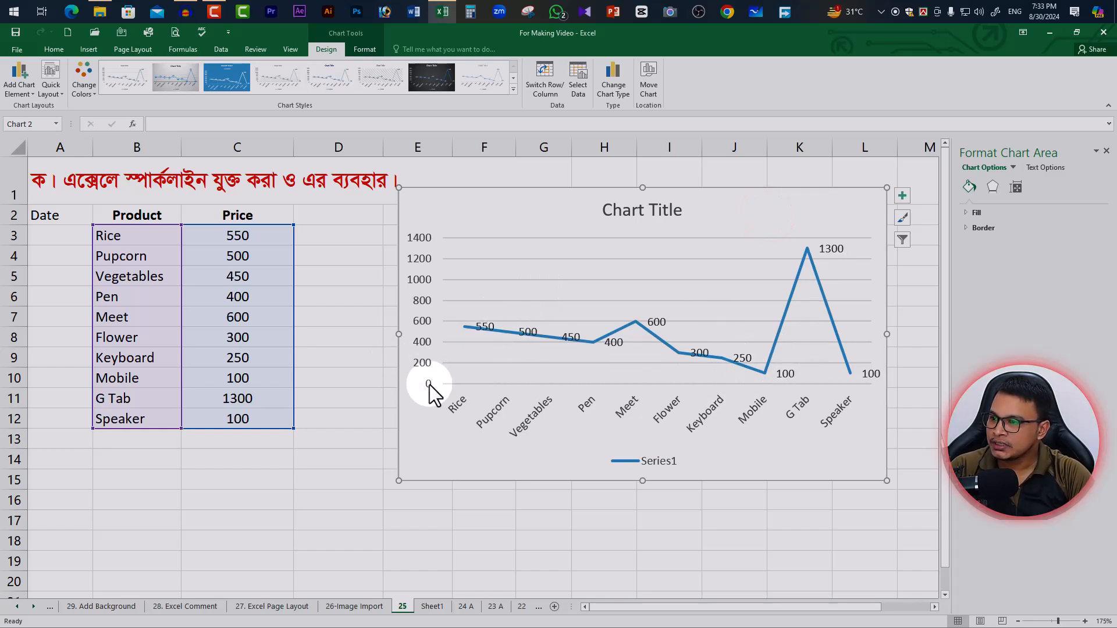
click(243, 278)
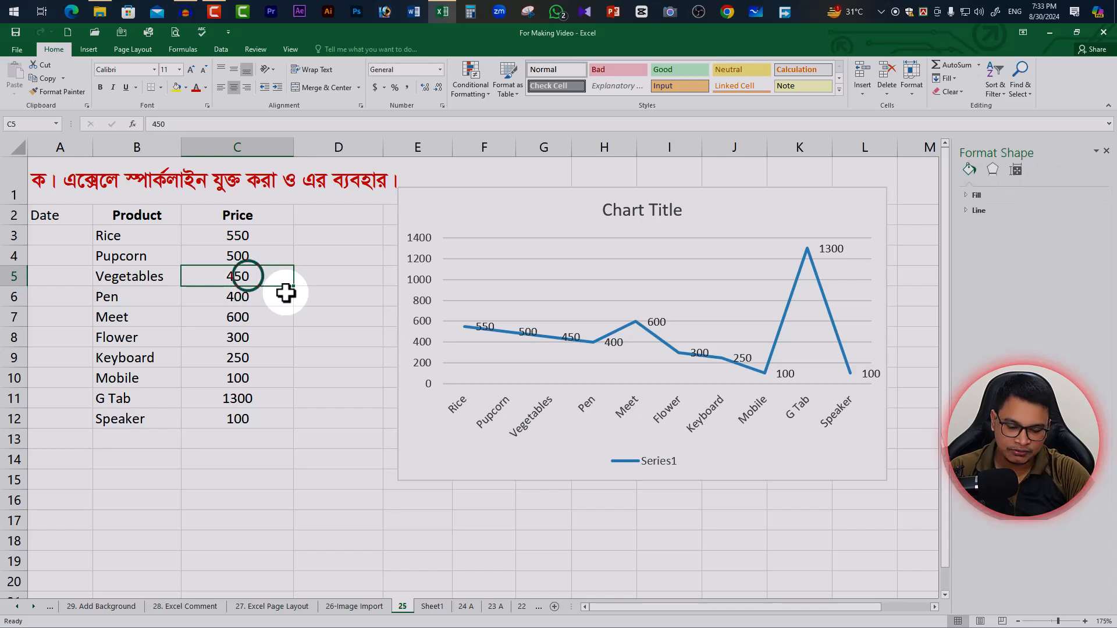
text(800)
key(Return)
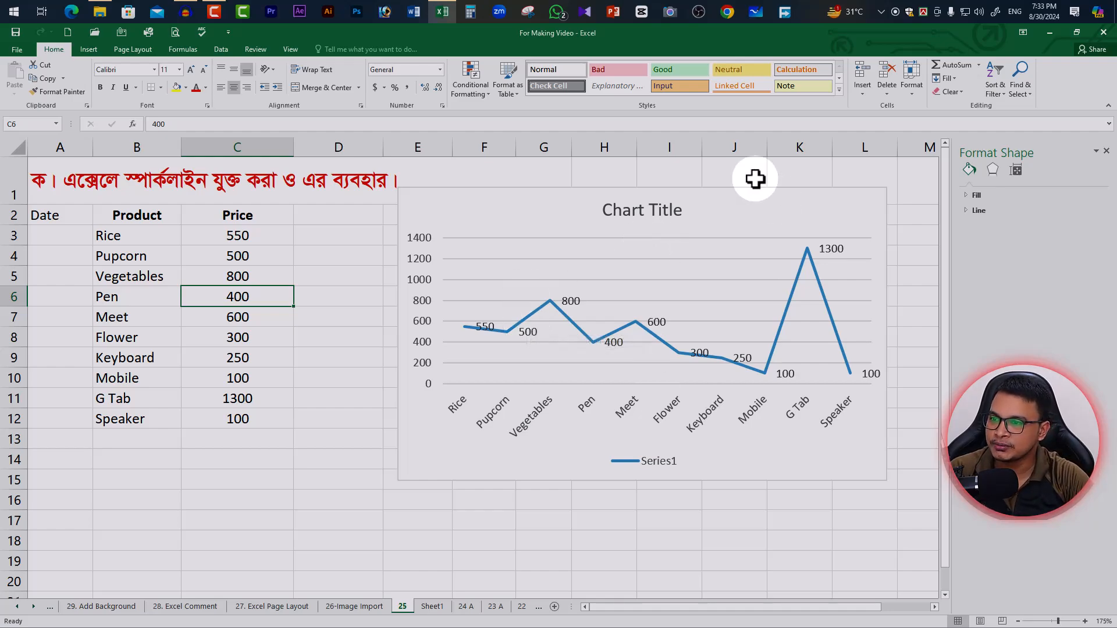
- Move the line chart back down to start in row 2, and open the 26-Image Import worksheet
drag(751, 197, 740, 221)
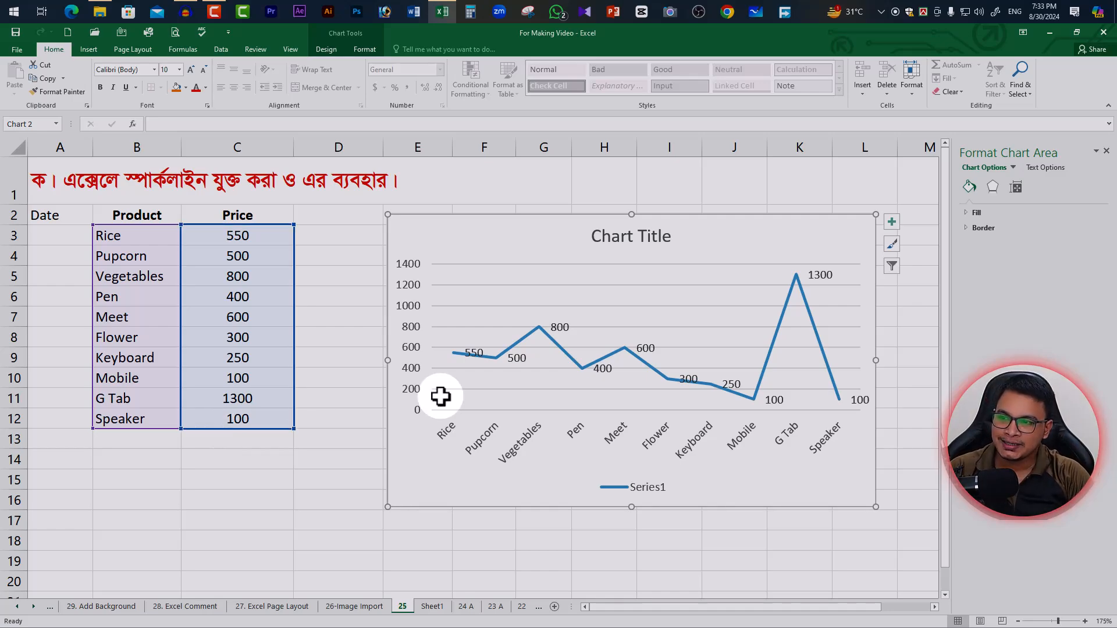
mouse_move(716, 244)
mouse_down()
mouse_move(708, 239)
mouse_move(721, 244)
mouse_up()
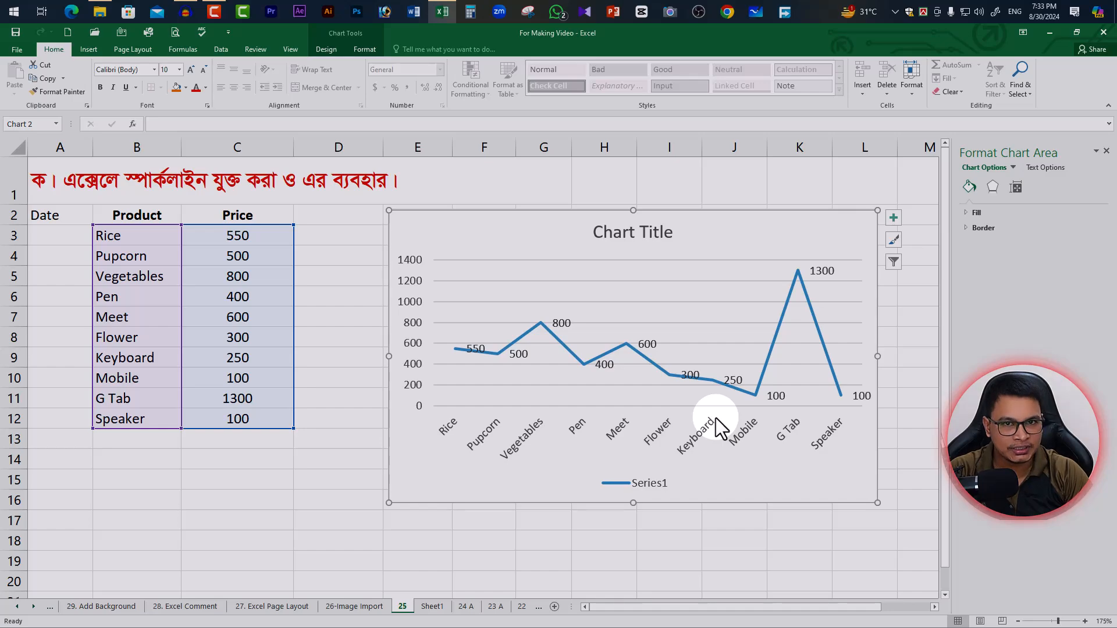
click(366, 606)
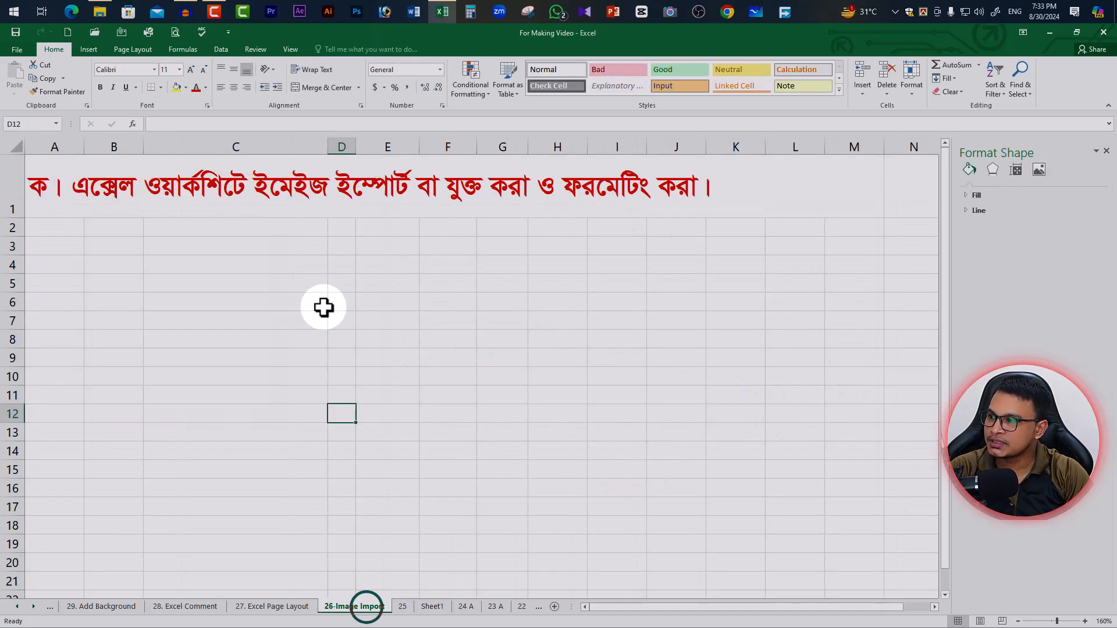